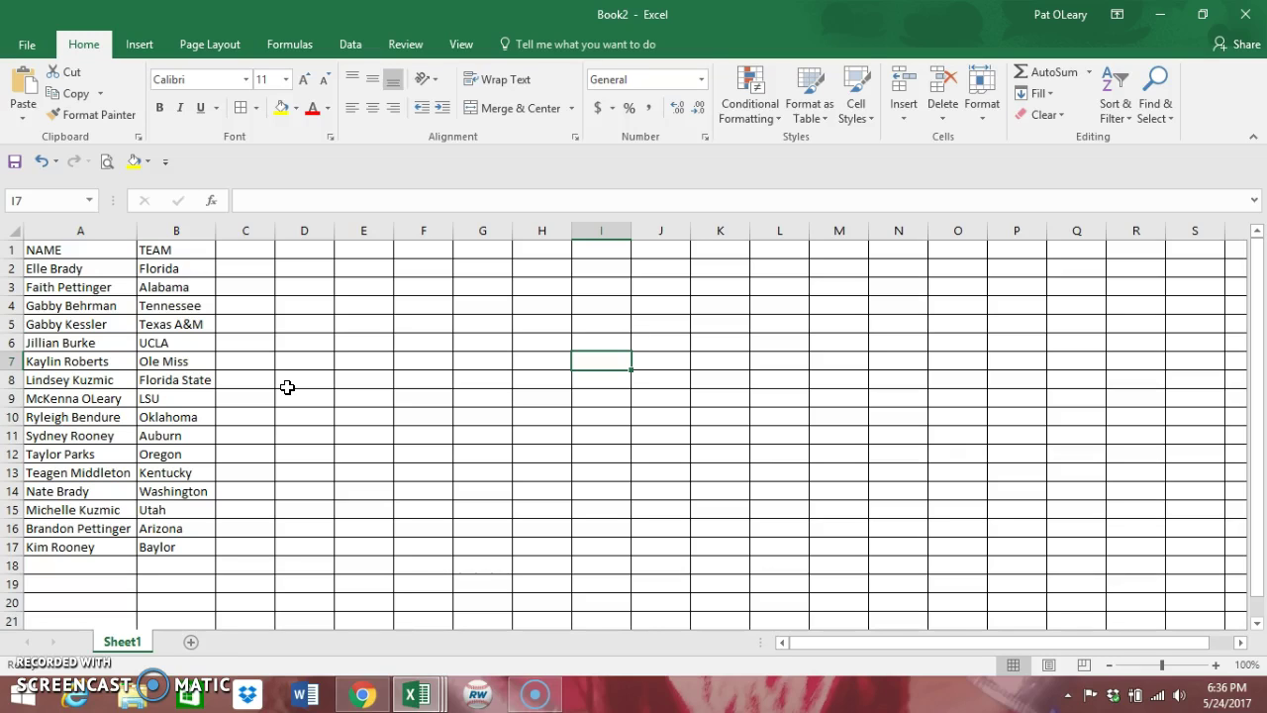
# Bring Chrome forward and dismiss the RotoWire 'already running' warning with OK.
pyautogui.click(474, 697)
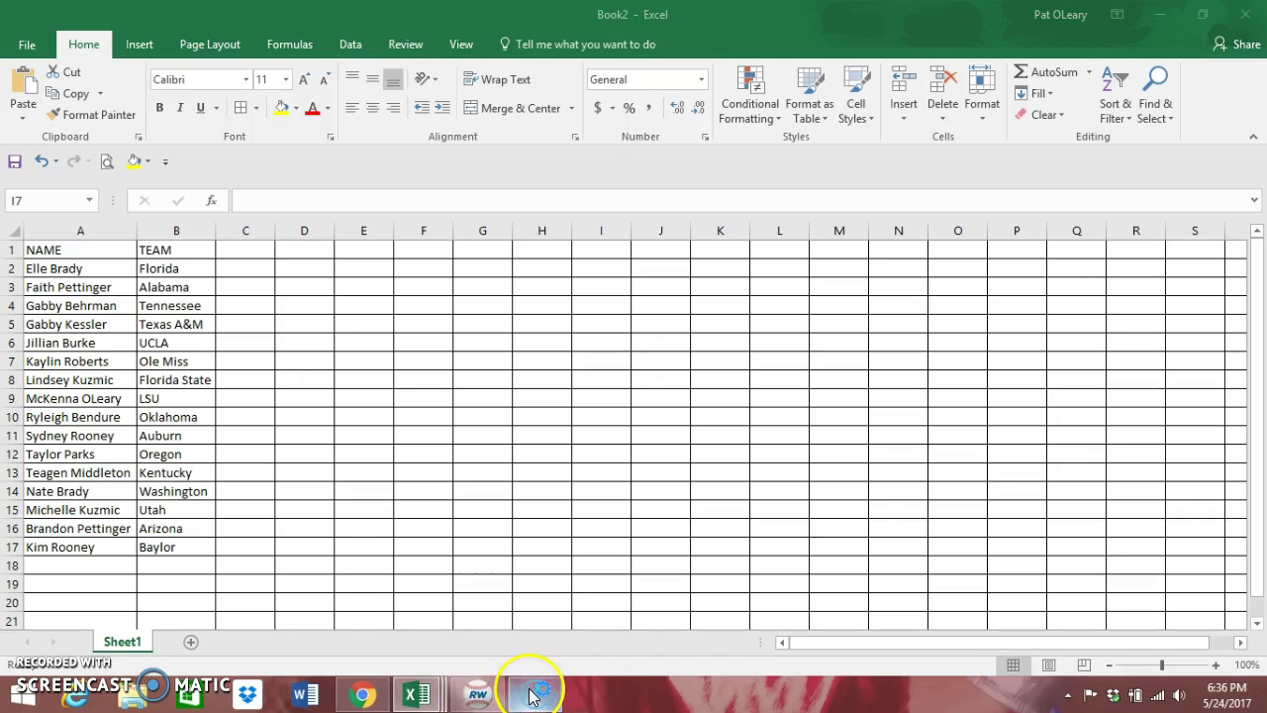
pyautogui.click(367, 693)
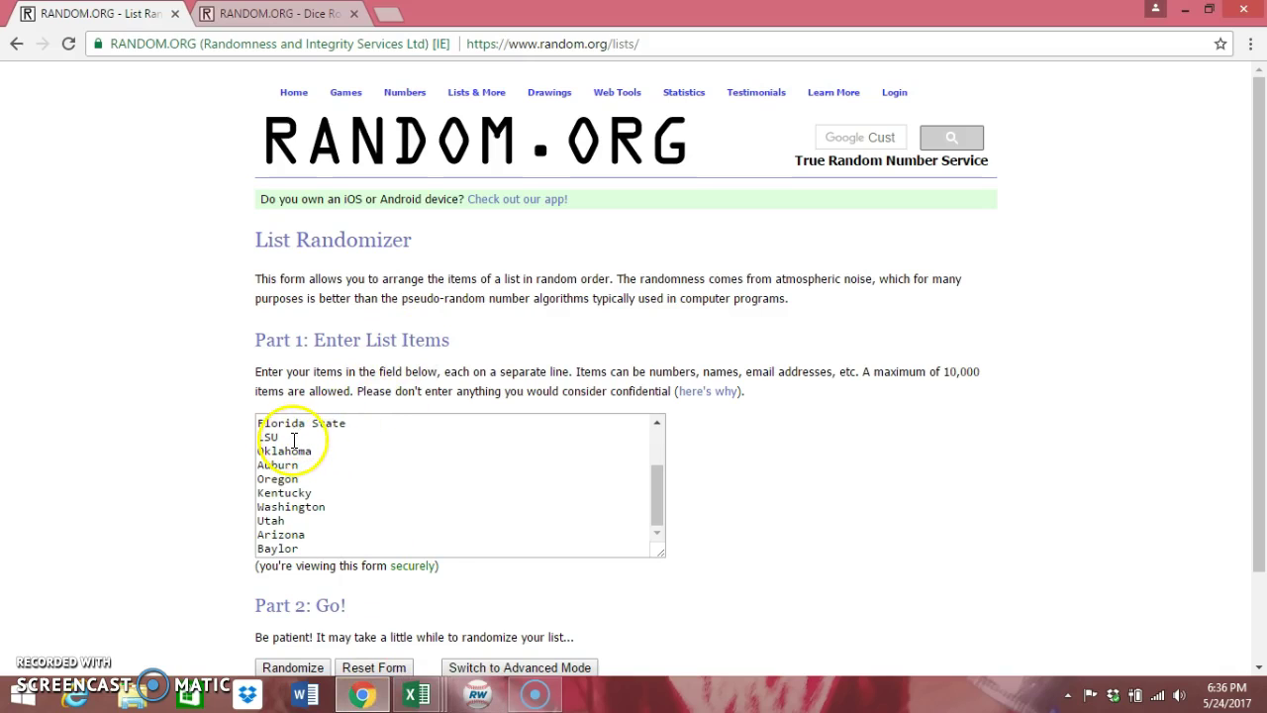
pyautogui.rightClick(477, 693)
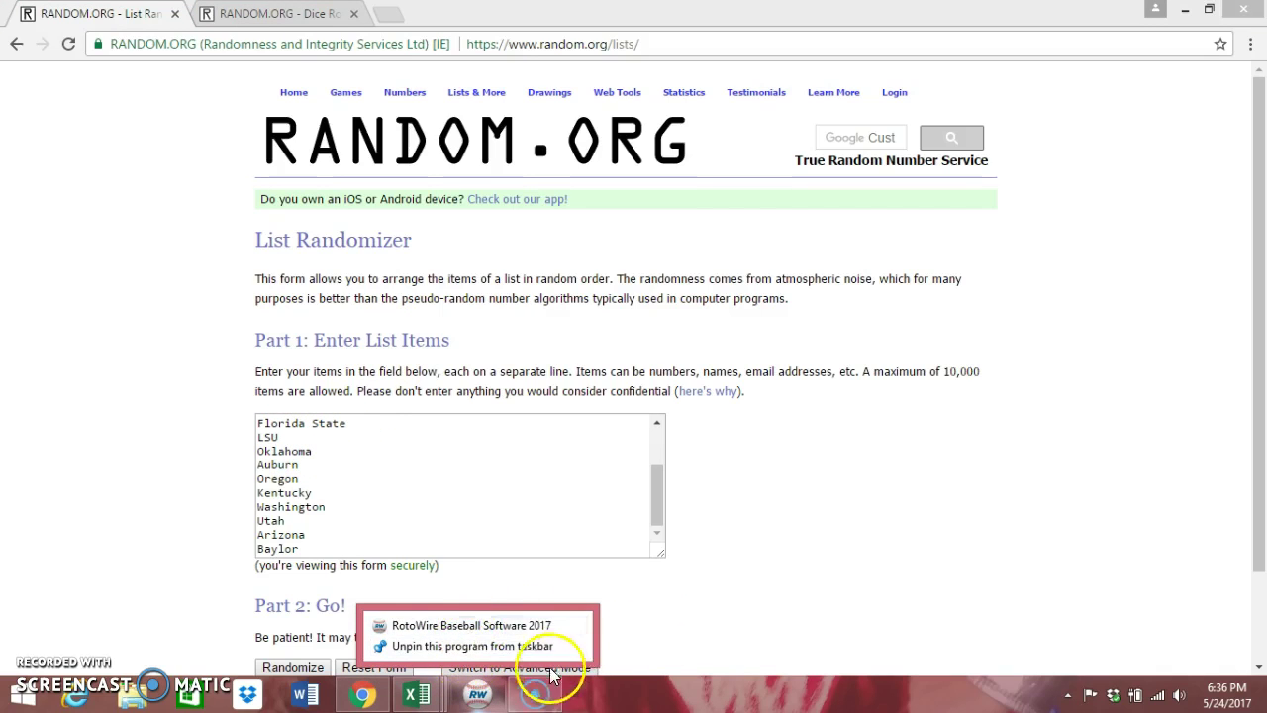
pyautogui.click(476, 698)
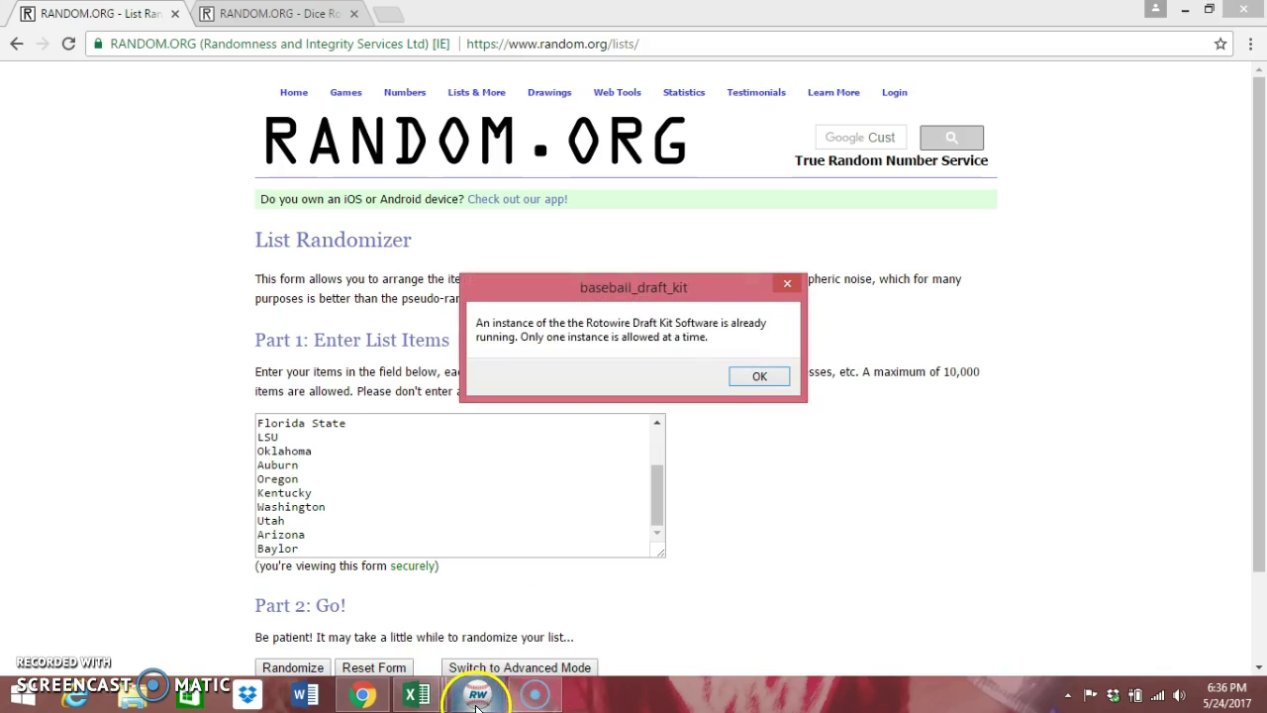
pyautogui.click(774, 376)
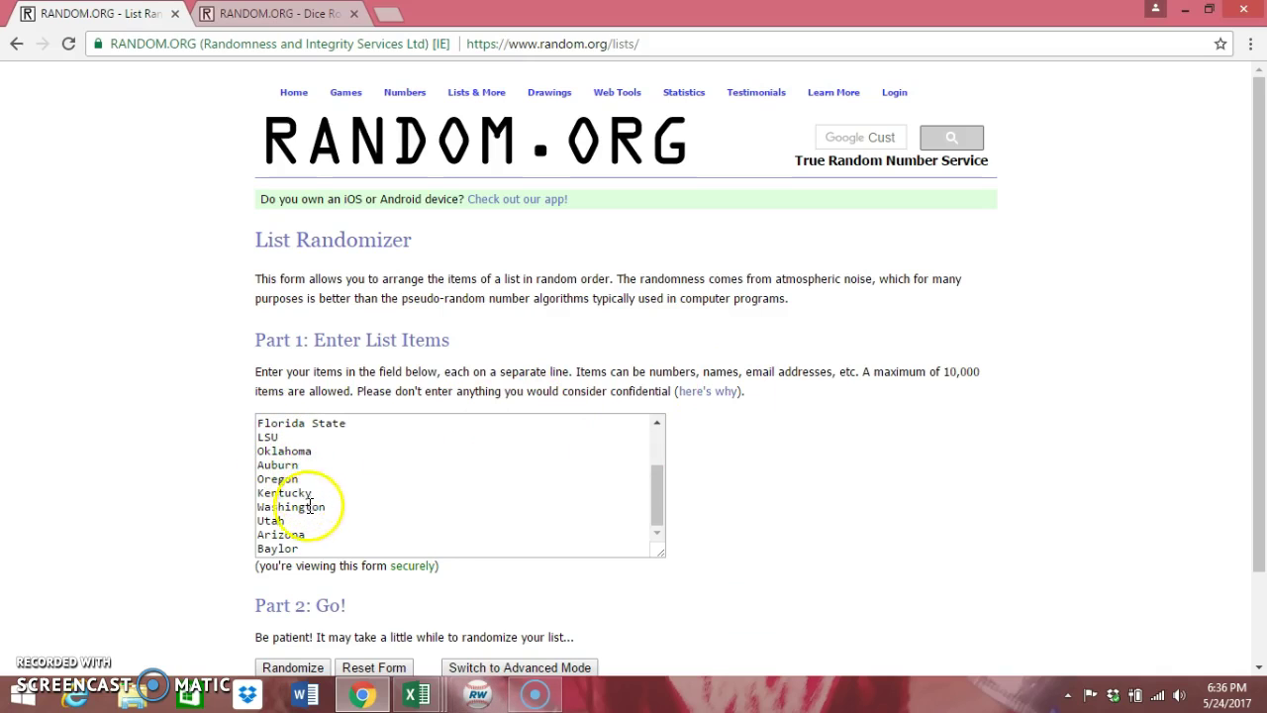
# Scroll the List Randomizer box to review the 16 entered teams, Florida through Baylor.
pyautogui.scroll(-1, 586, 486)
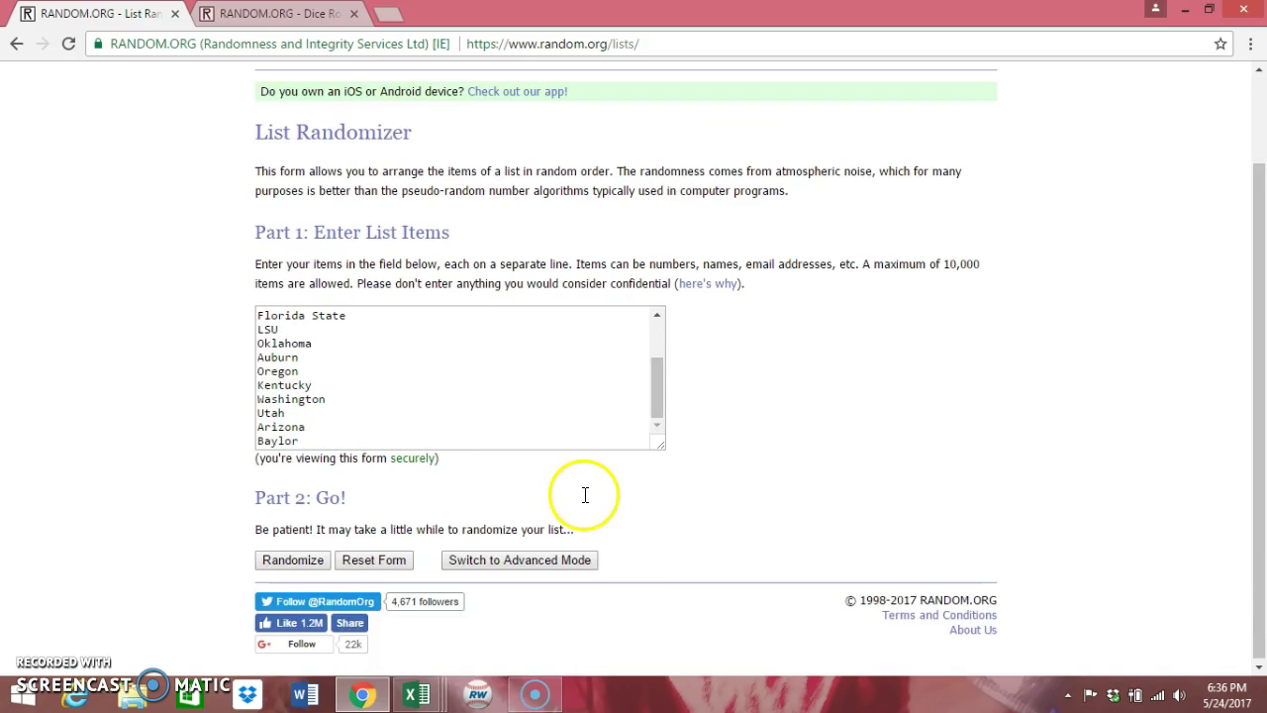
pyautogui.scroll(1, 530, 427)
pyautogui.scroll(1, 530, 427)
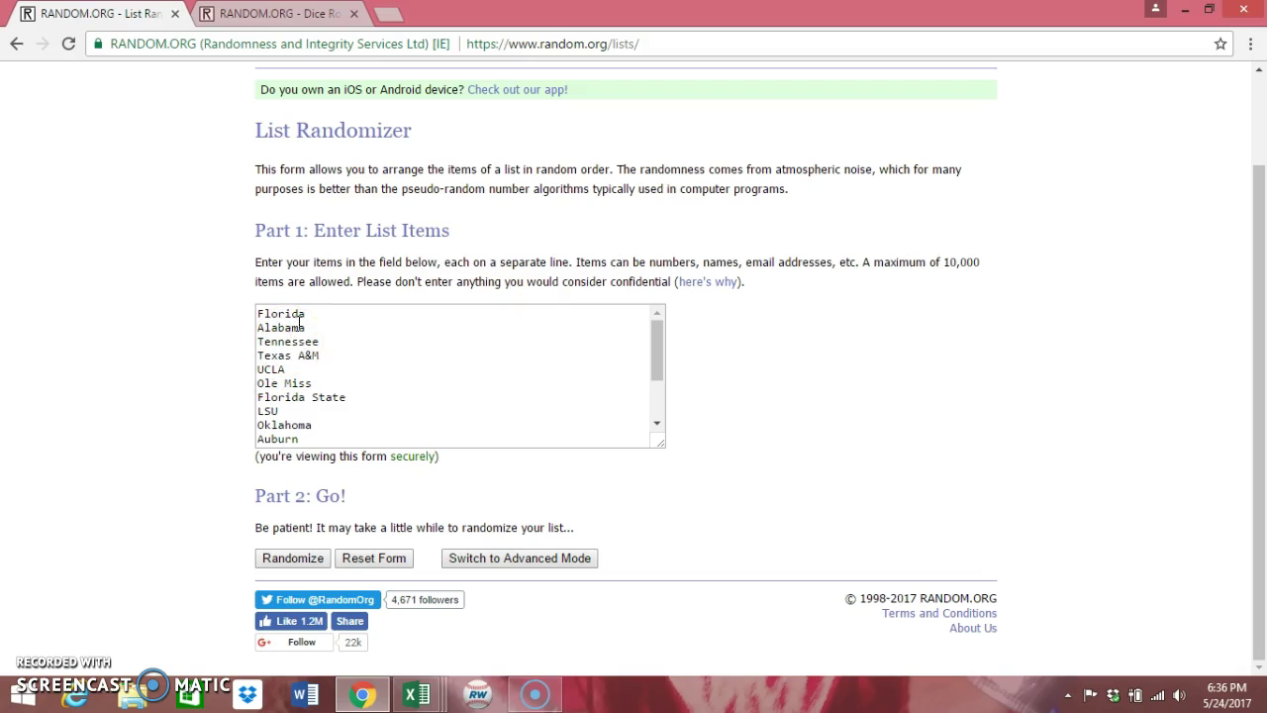
pyautogui.scroll(2, 472, 369)
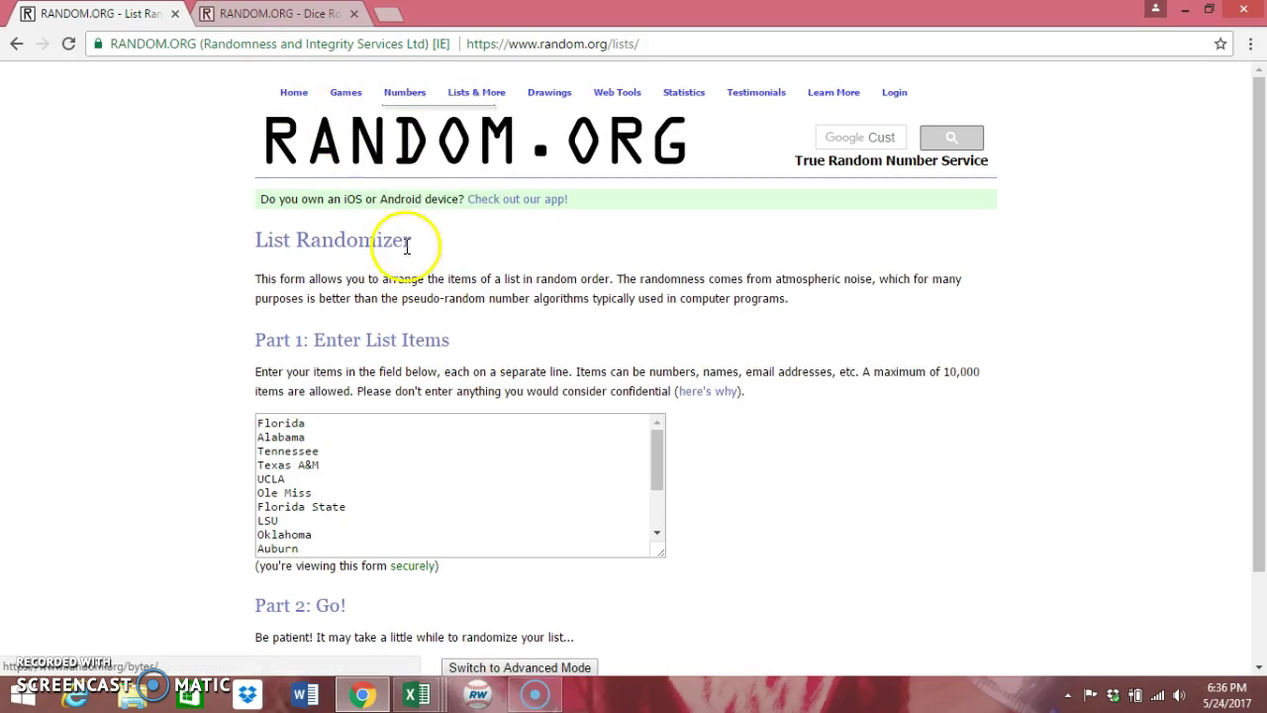
# Roll two dice on the Dice Roller page, then return to the List Randomizer.
pyautogui.click(283, 14)
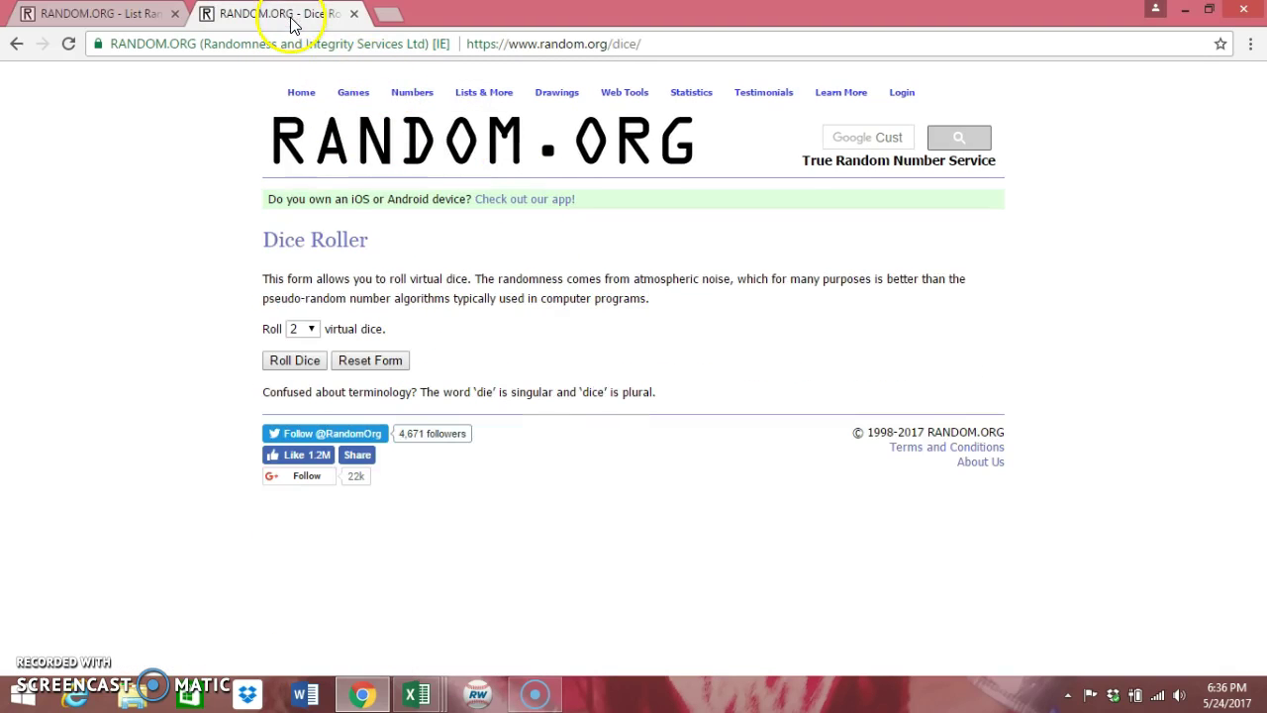
pyautogui.click(297, 360)
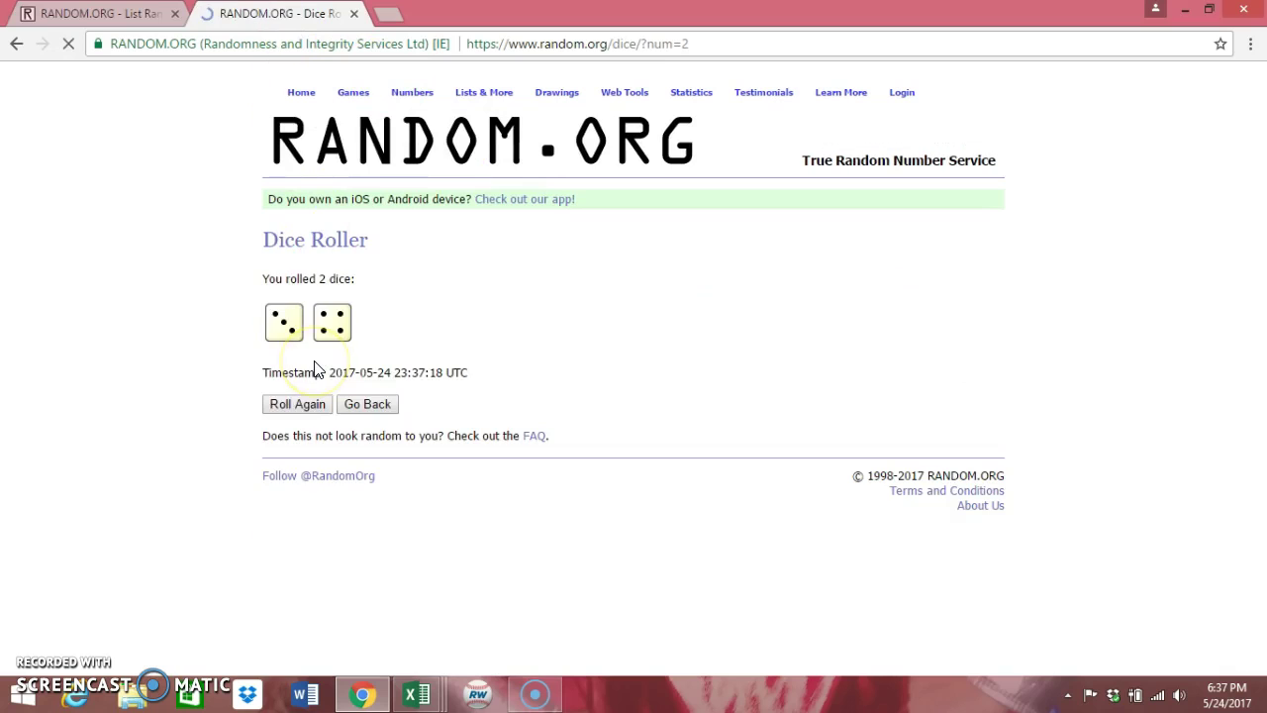
pyautogui.click(124, 13)
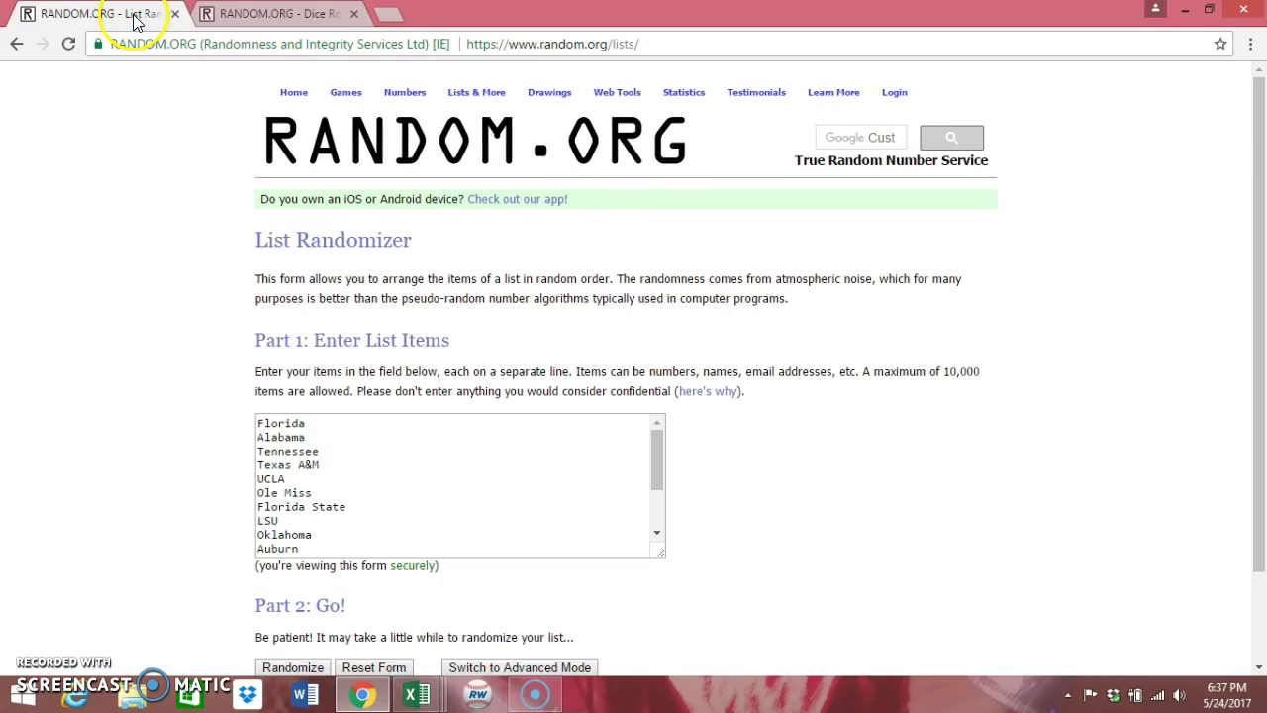
pyautogui.scroll(-2, 138, 262)
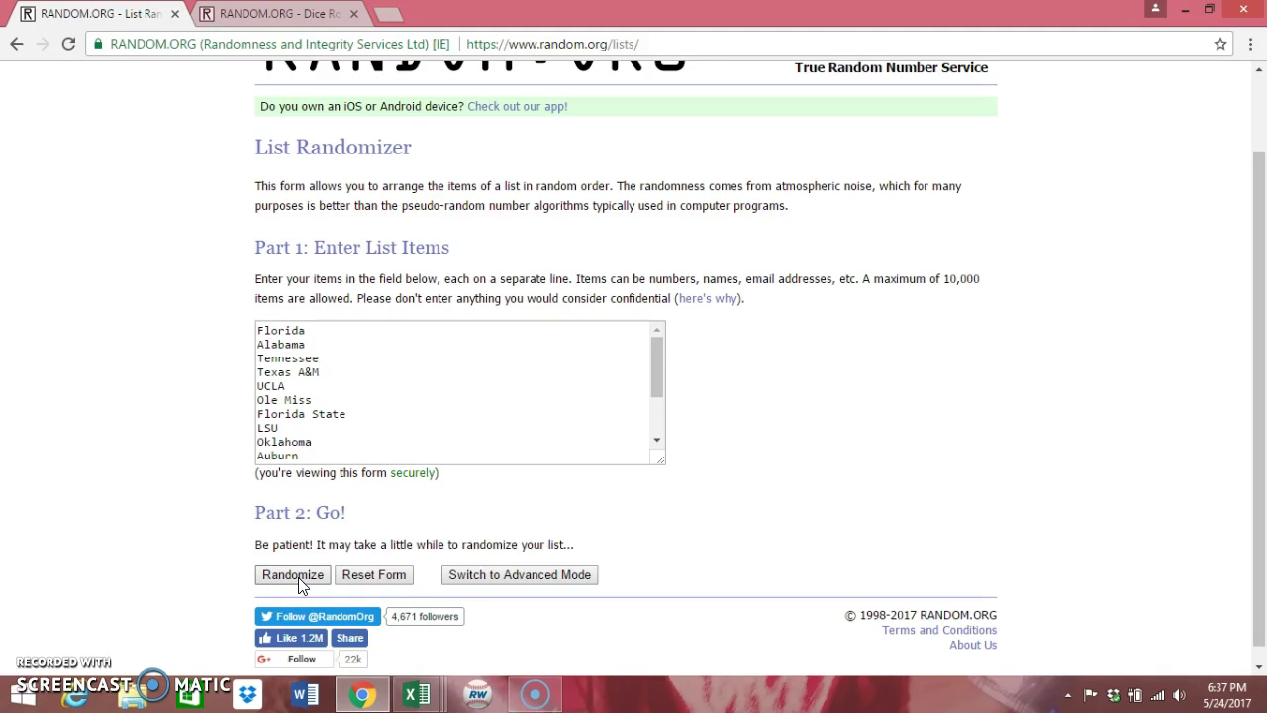
# Shuffle the 16 teams repeatedly until Arizona is first and Oregon last.
pyautogui.click(293, 575)
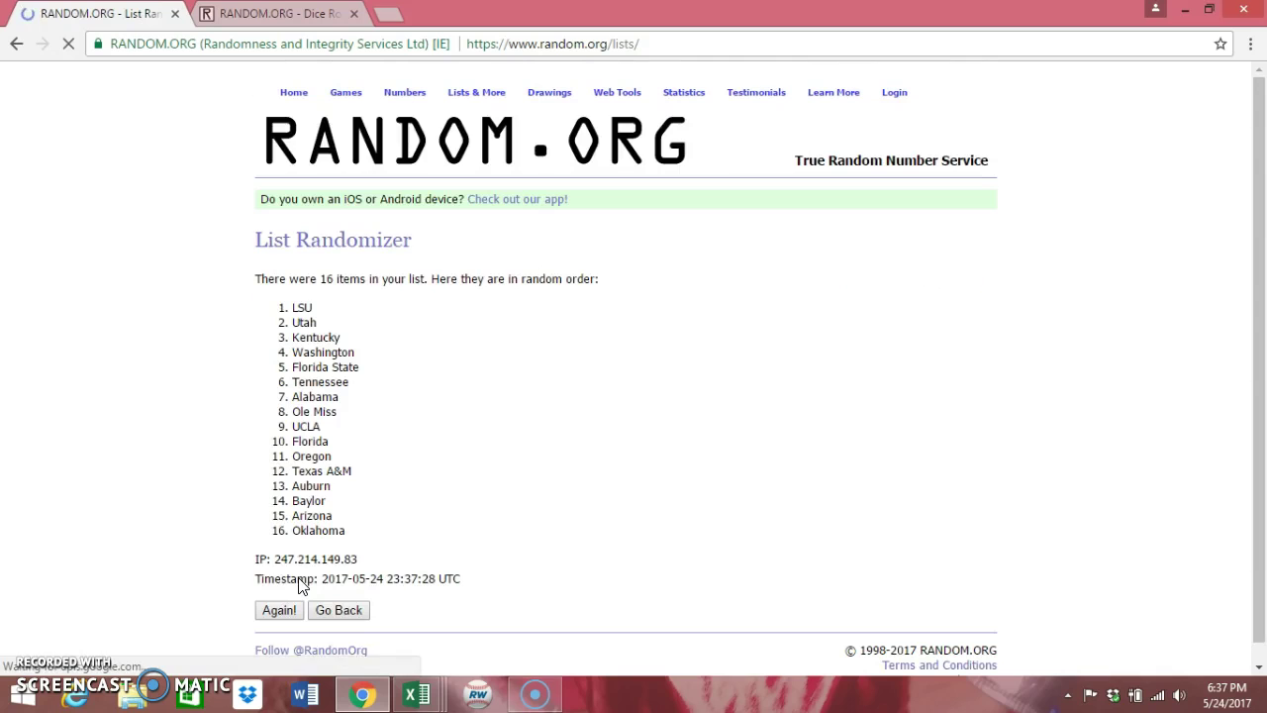
pyautogui.click(283, 613)
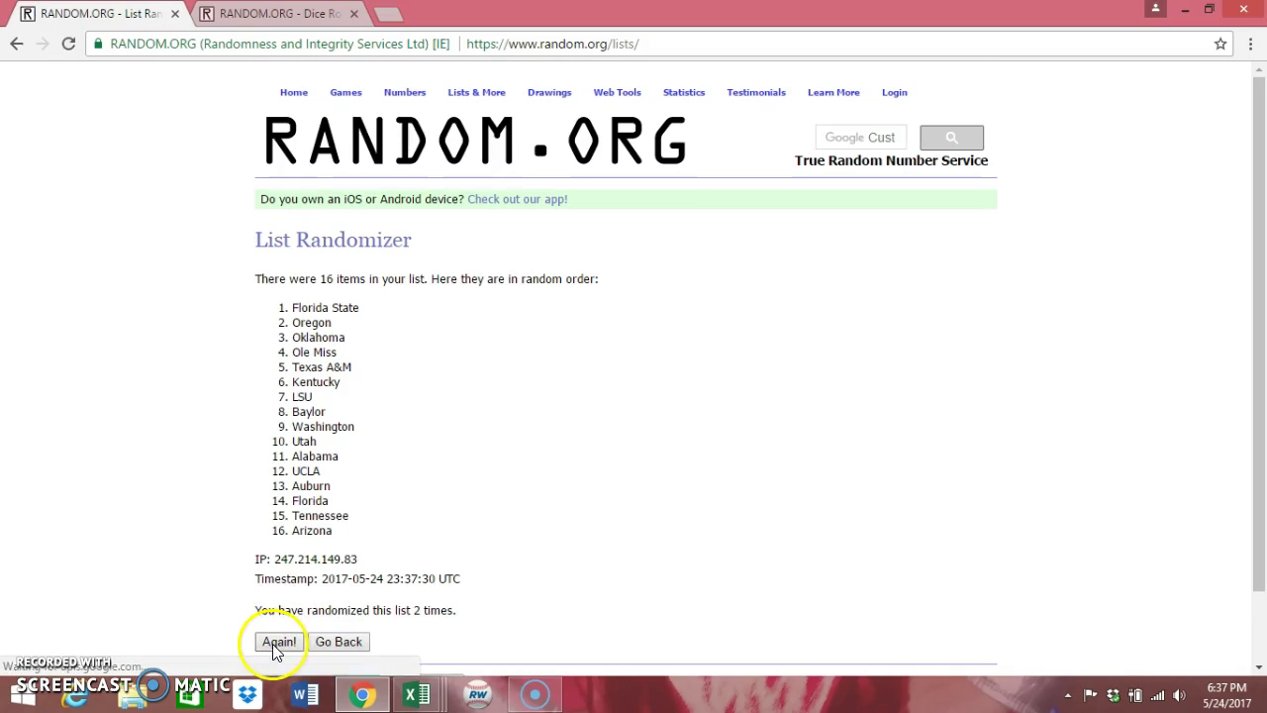
pyautogui.click(274, 643)
pyautogui.click(275, 644)
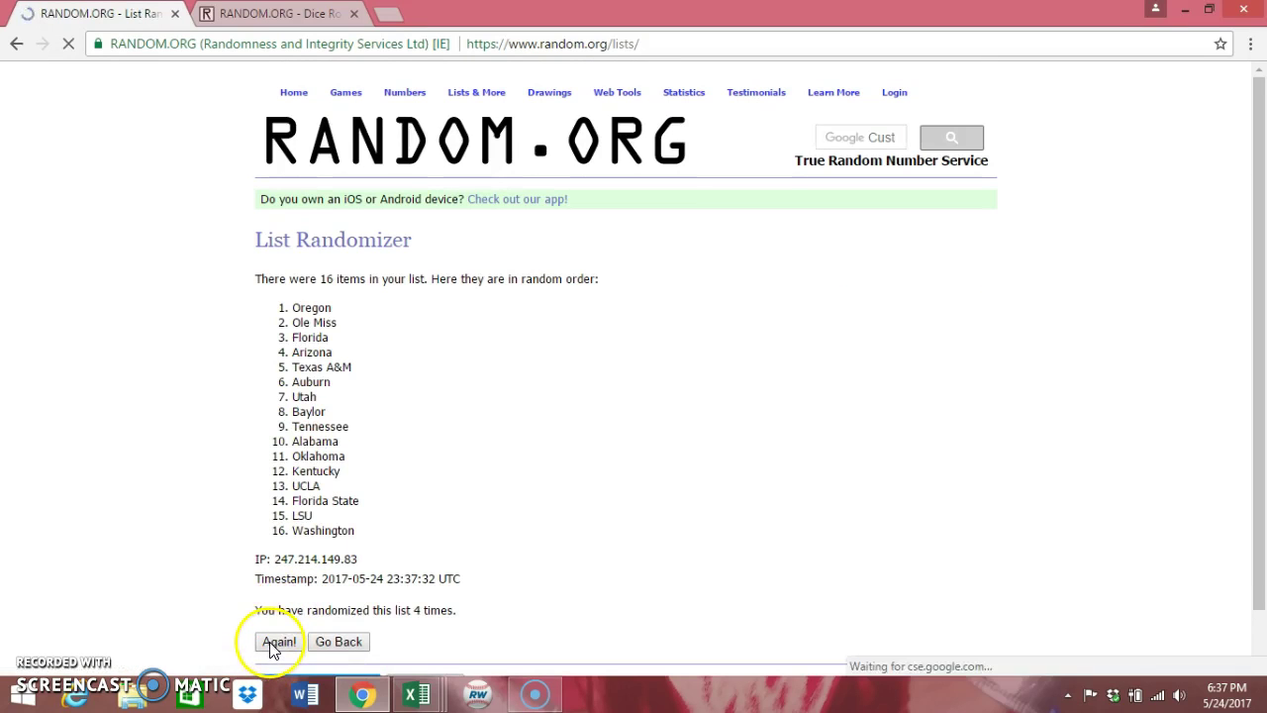
pyautogui.click(274, 643)
pyautogui.click(270, 640)
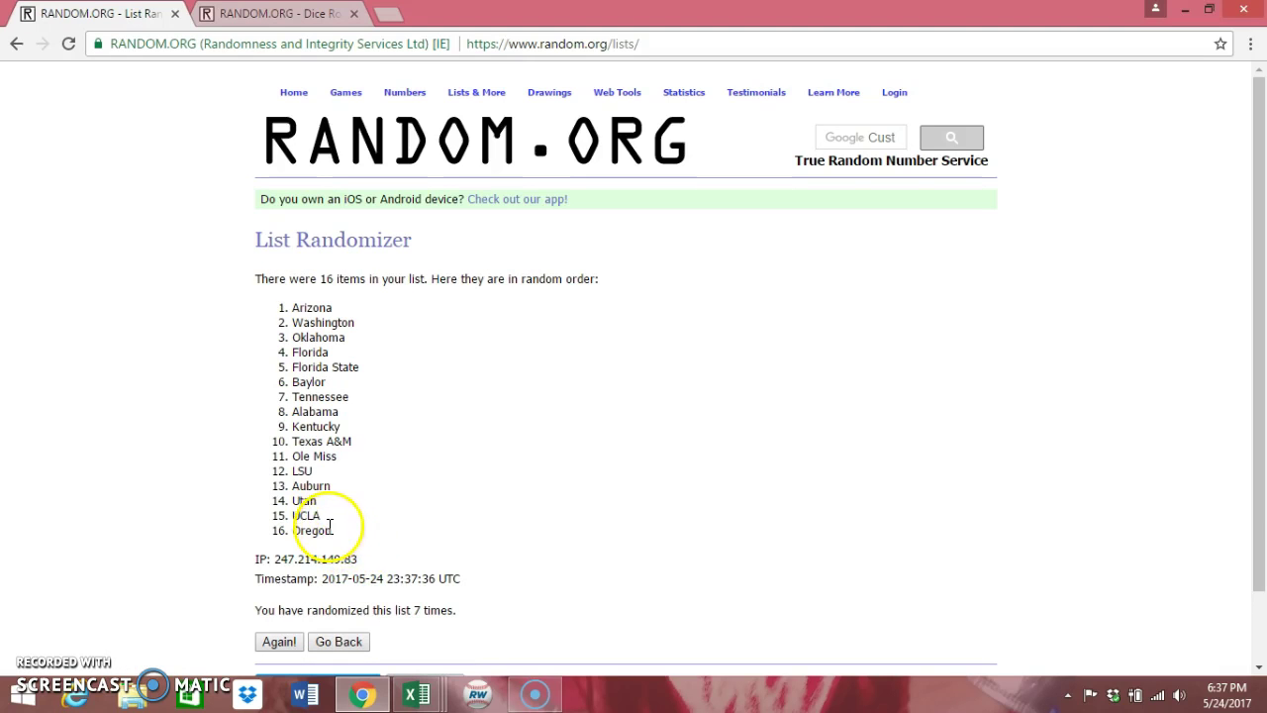
# Select and copy the shuffled team list.
pyautogui.moveTo(333, 532); pyautogui.dragTo(294, 302)
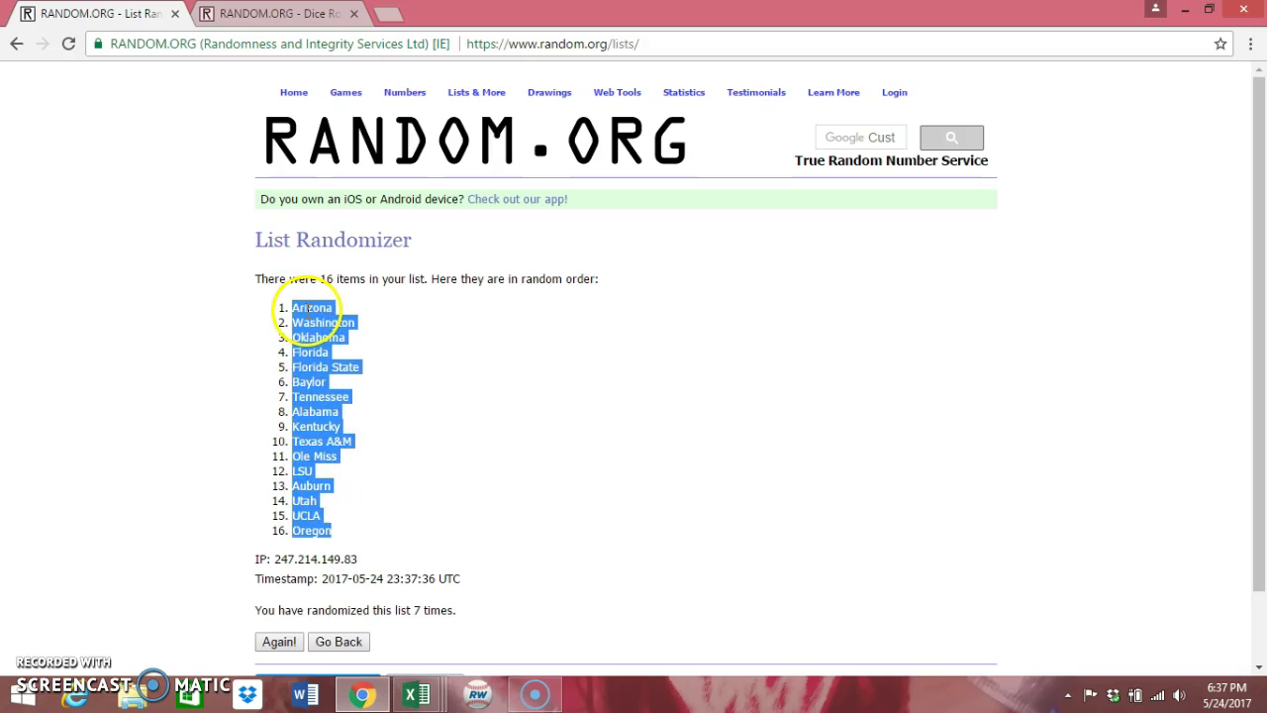
pyautogui.rightClick(310, 313)
pyautogui.click(341, 328)
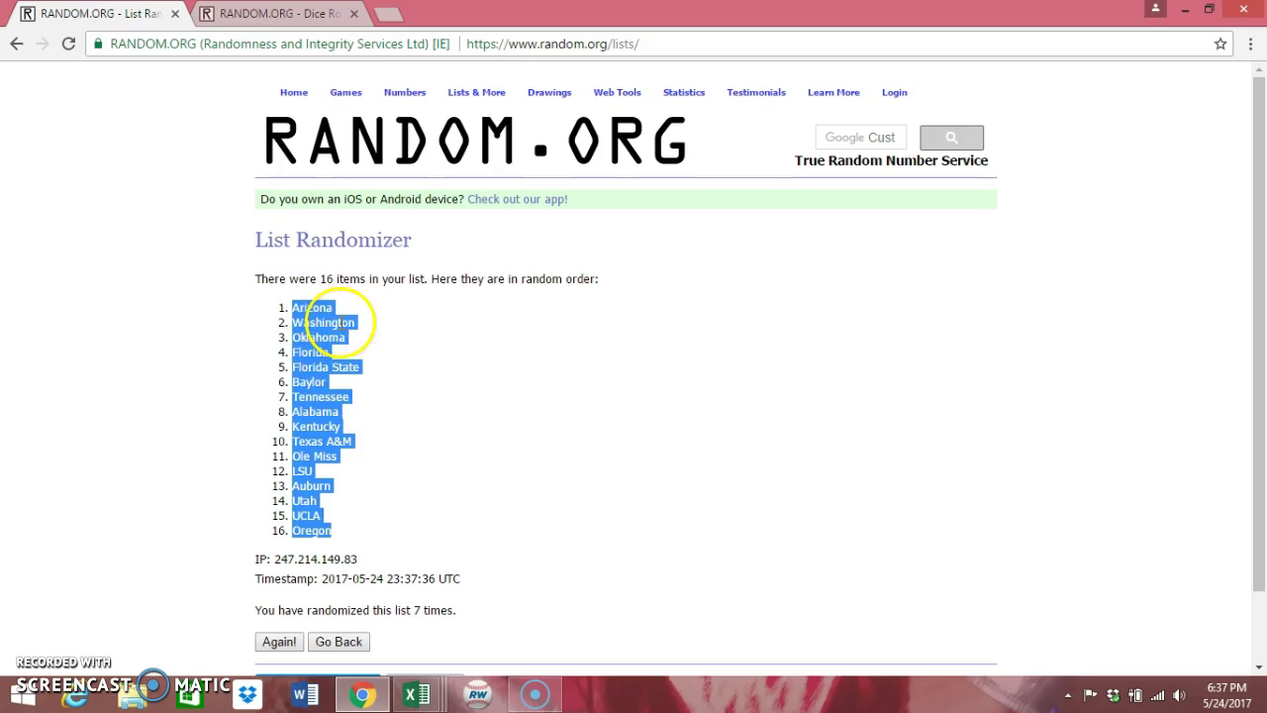
pyautogui.moveTo(417, 694)
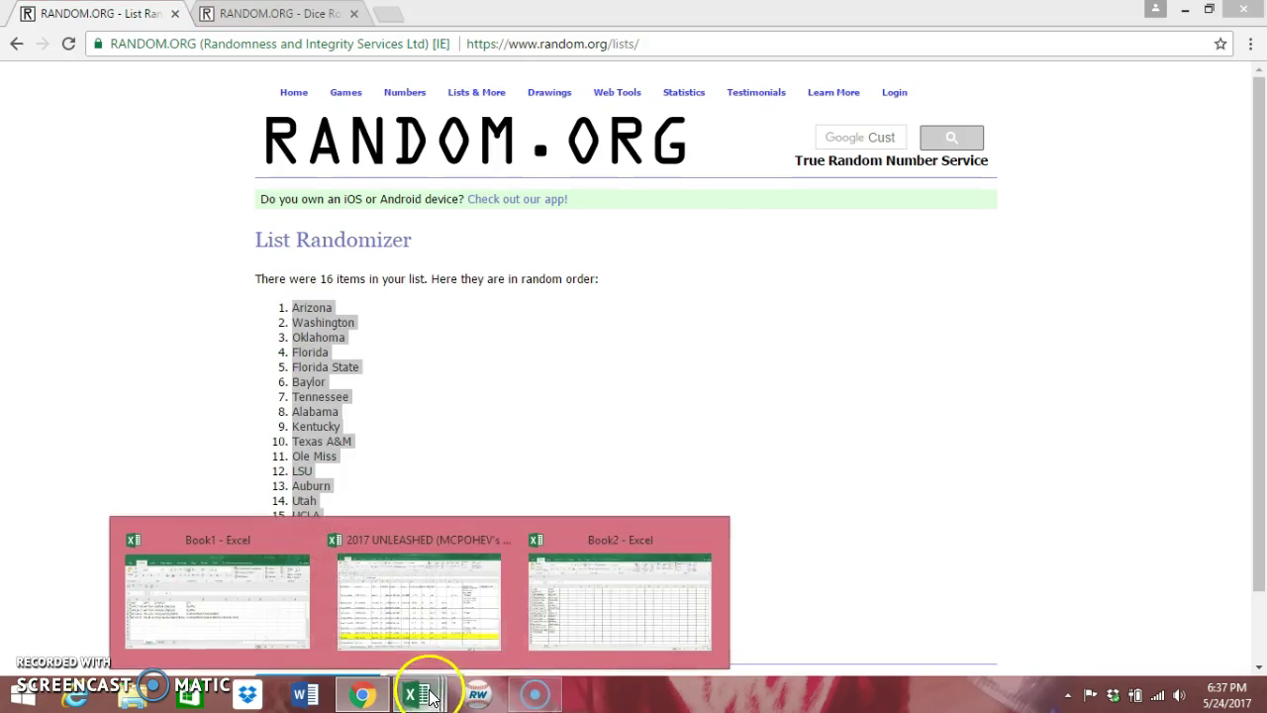
# Paste the numbered shuffled team list into Book2 starting at cell B2.
pyautogui.click(617, 552)
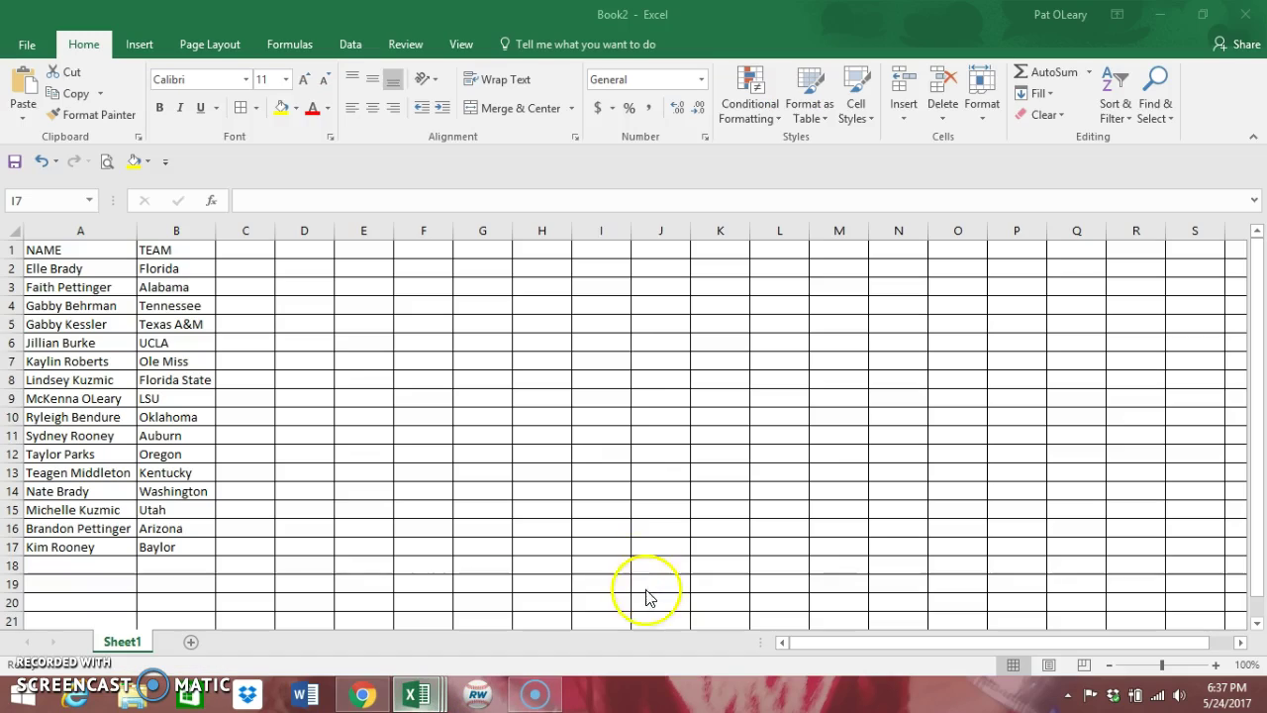
pyautogui.doubleClick(181, 268)
pyautogui.click(242, 323)
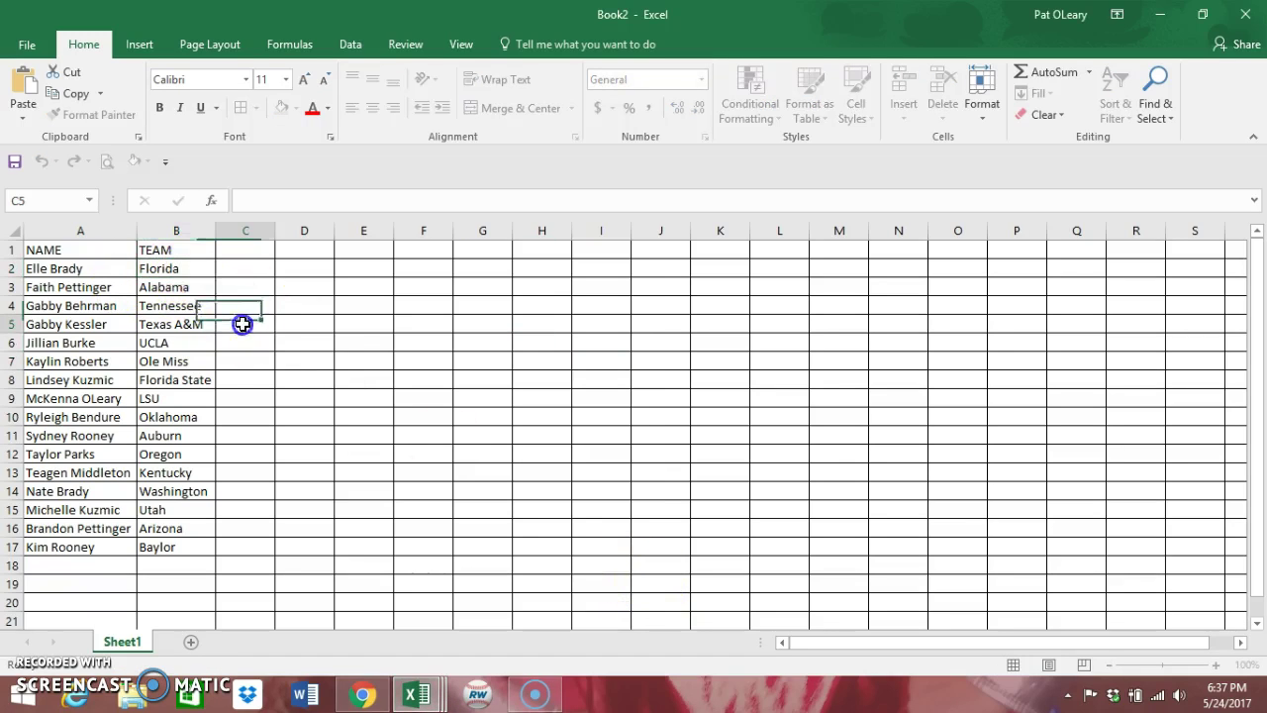
pyautogui.click(168, 264)
pyautogui.rightClick(169, 265)
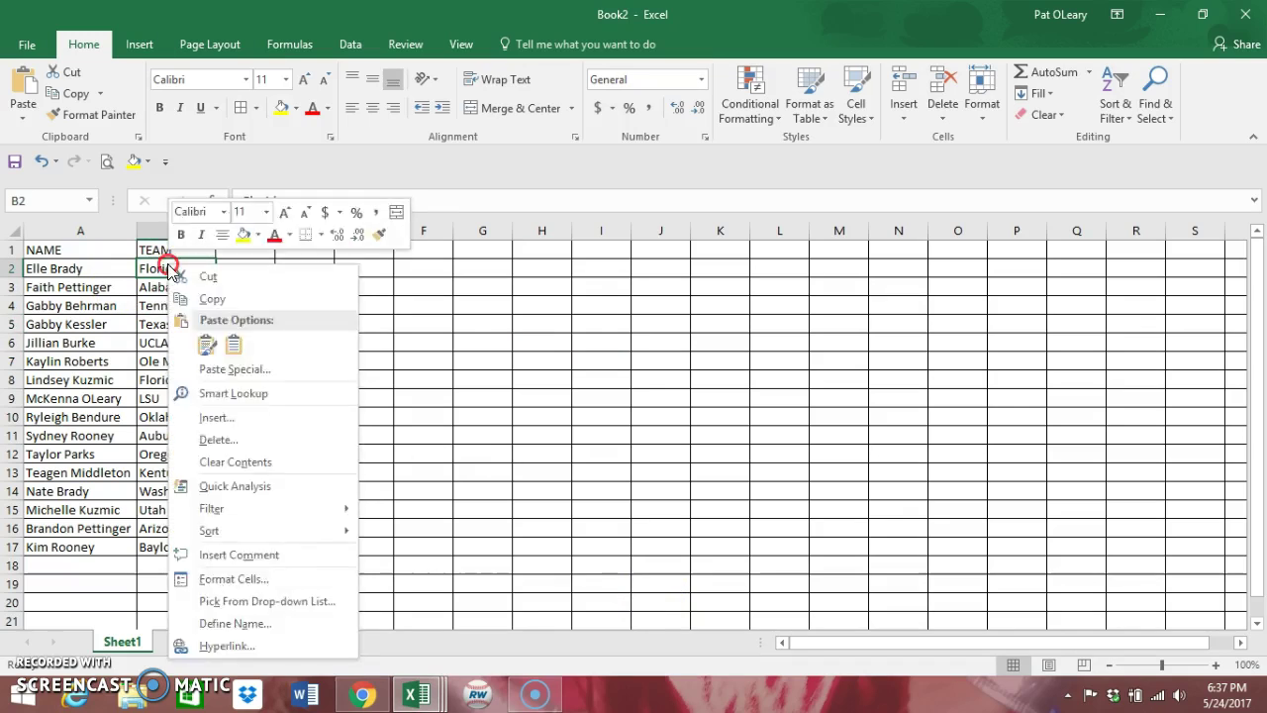
pyautogui.click(170, 270)
pyautogui.rightClick(169, 269)
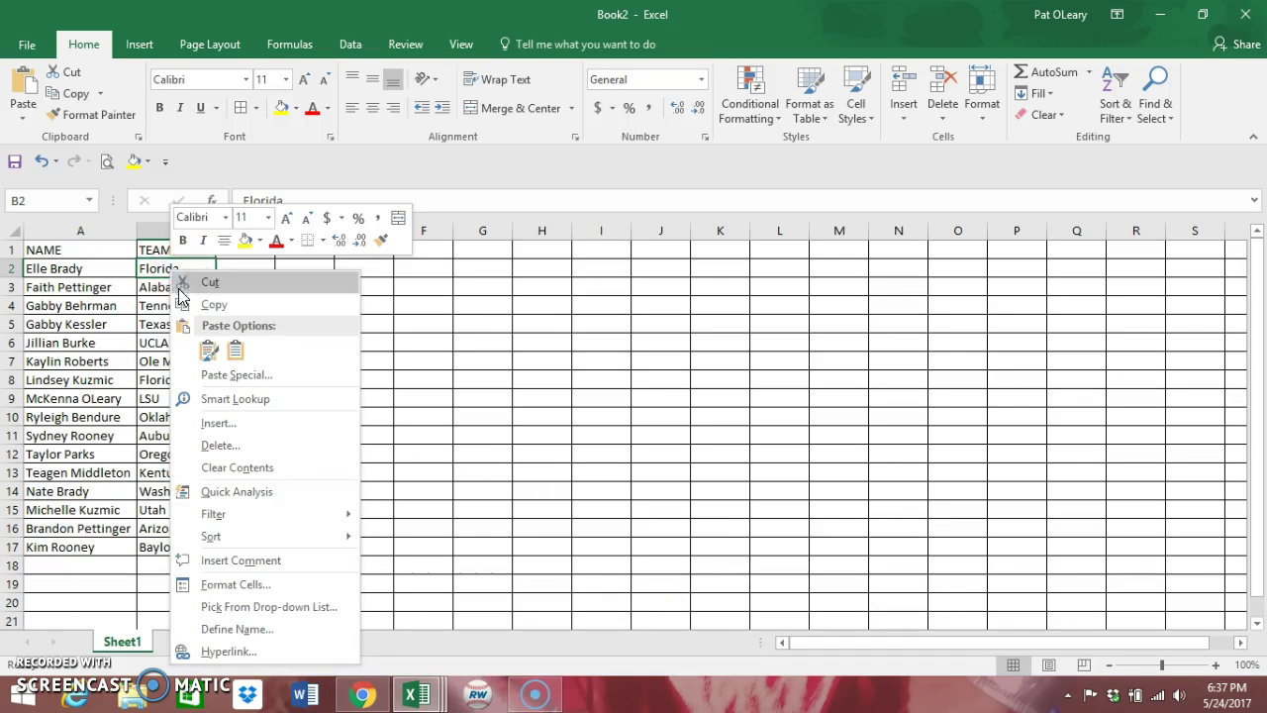
pyautogui.click(210, 350)
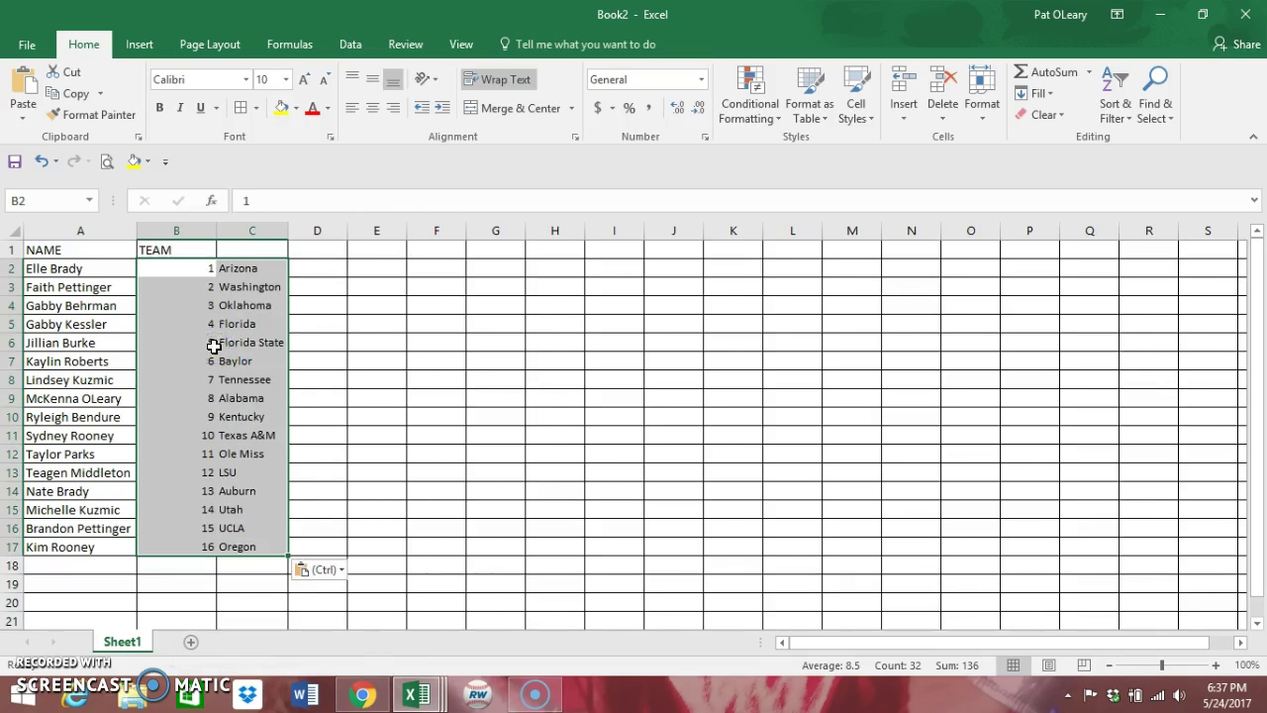
# Autofit column B to the numbers and column C to the team names.
pyautogui.doubleClick(215, 230)
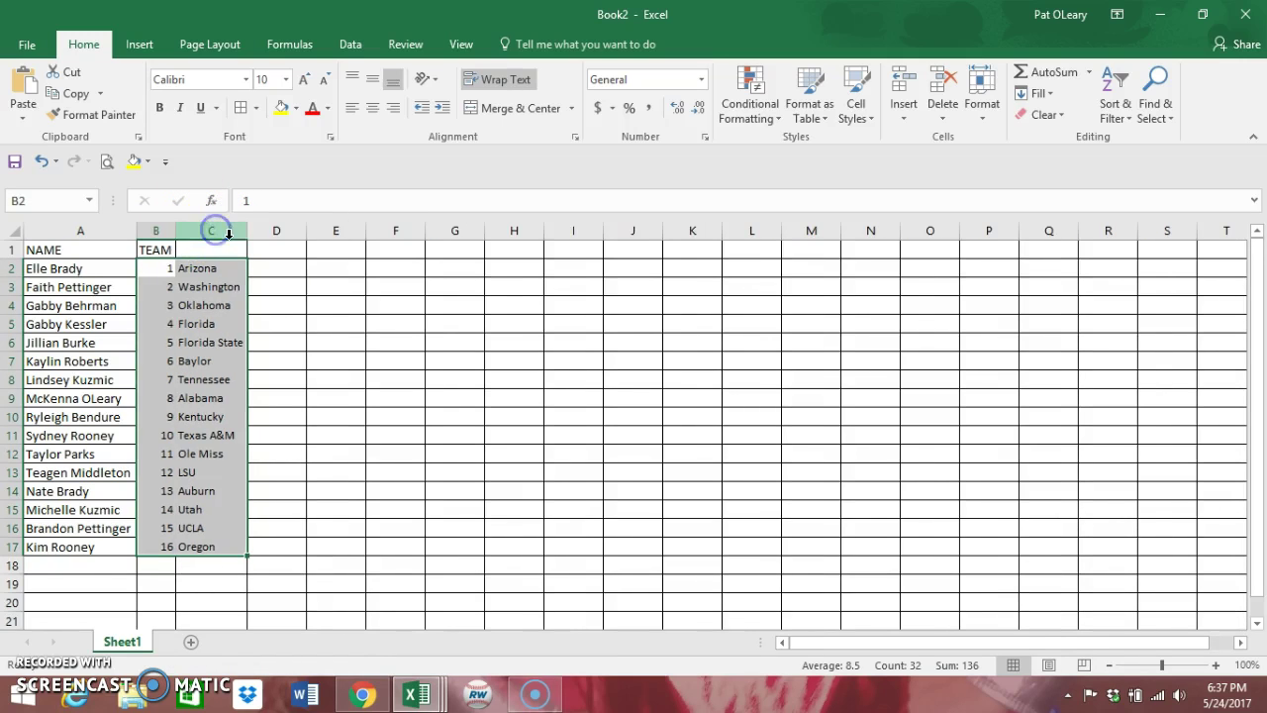
pyautogui.click(326, 361)
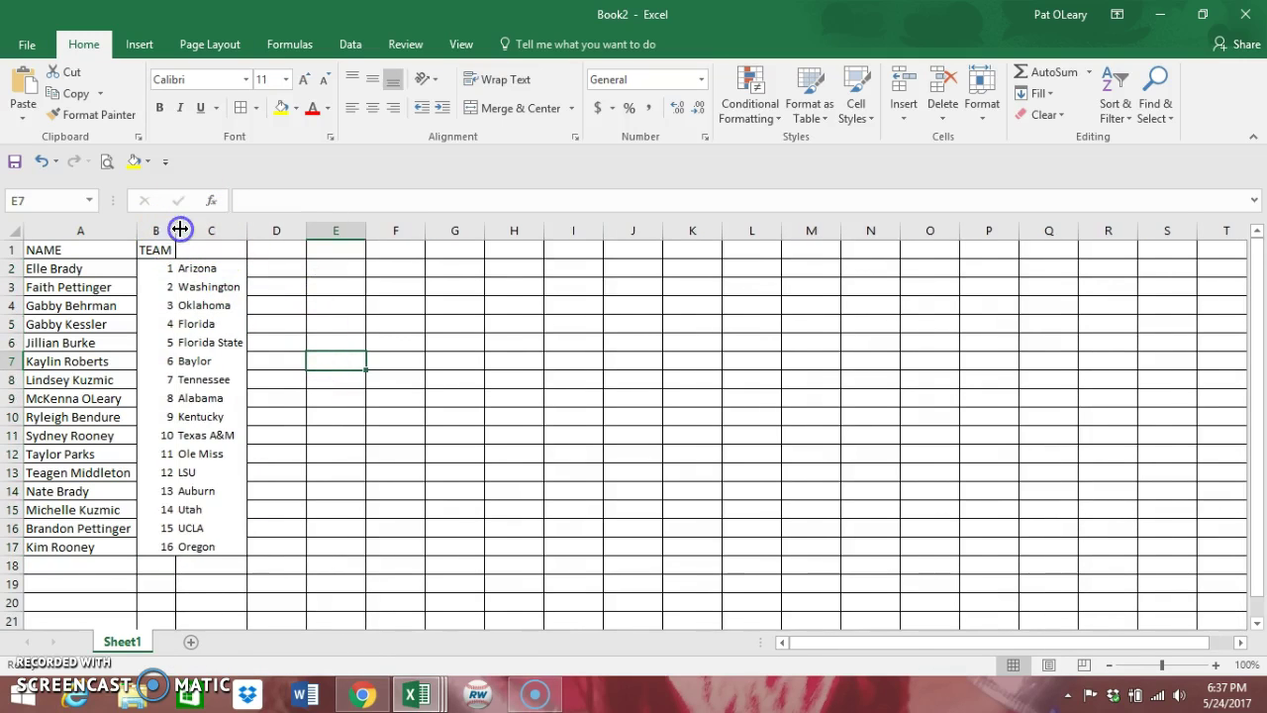
pyautogui.doubleClick(244, 235)
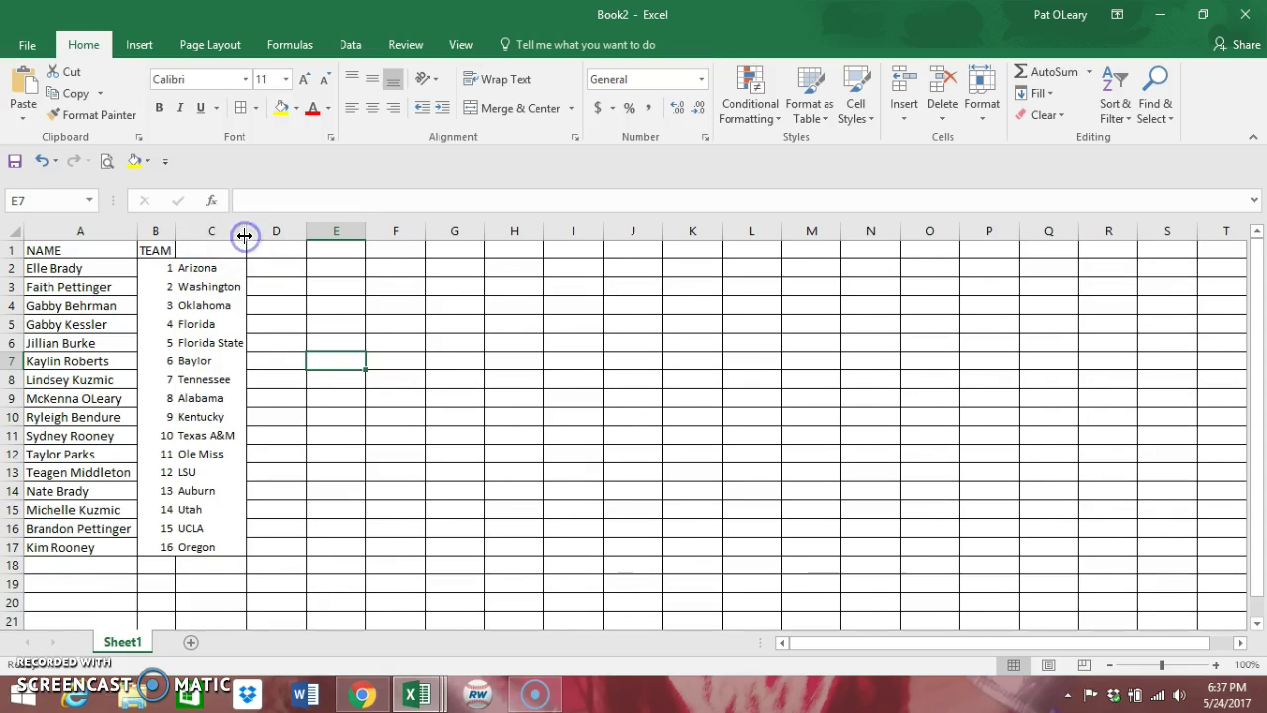
pyautogui.click(405, 525)
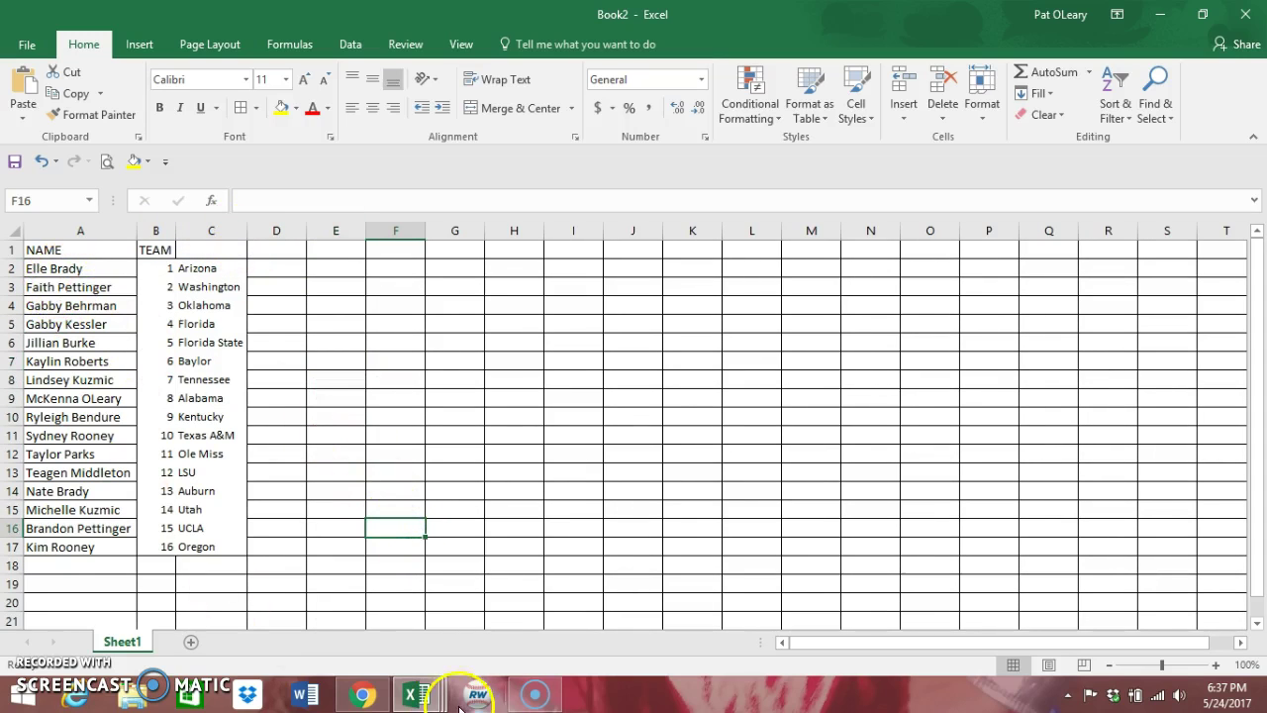
# Return to RANDOM.ORG and reset the List Randomizer to a blank form.
pyautogui.click(363, 695)
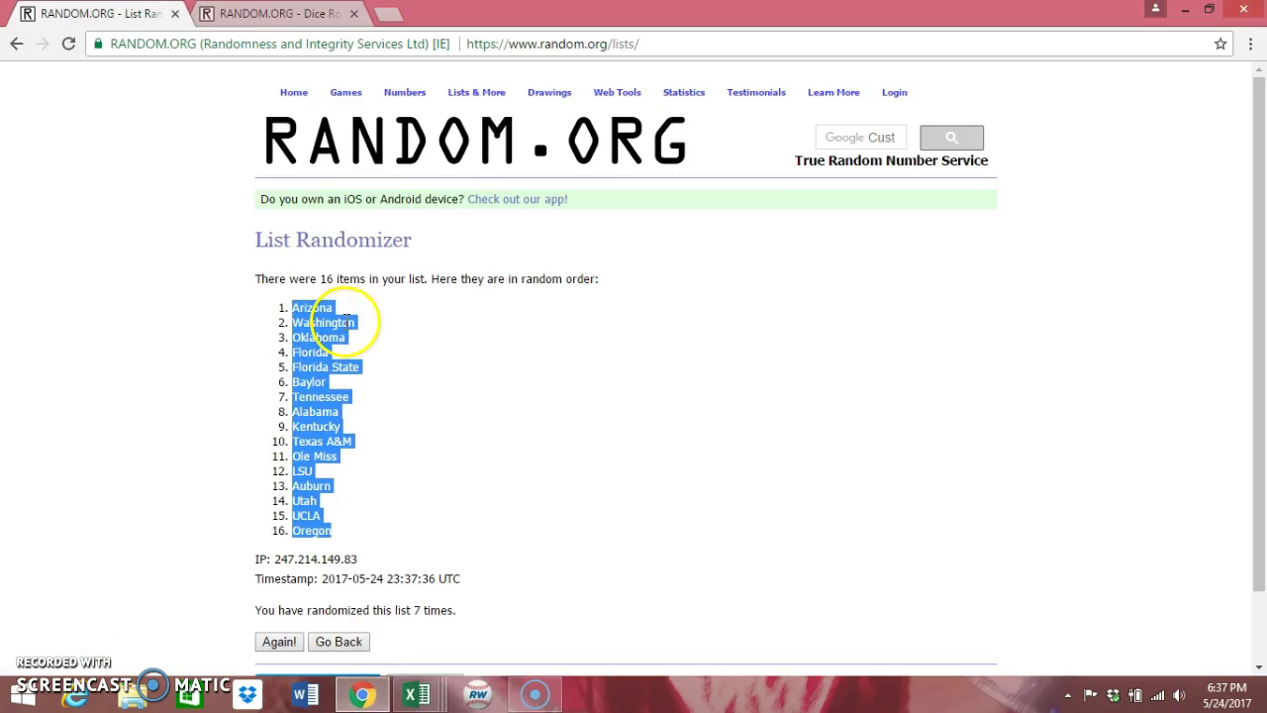
pyautogui.moveTo(476, 92)
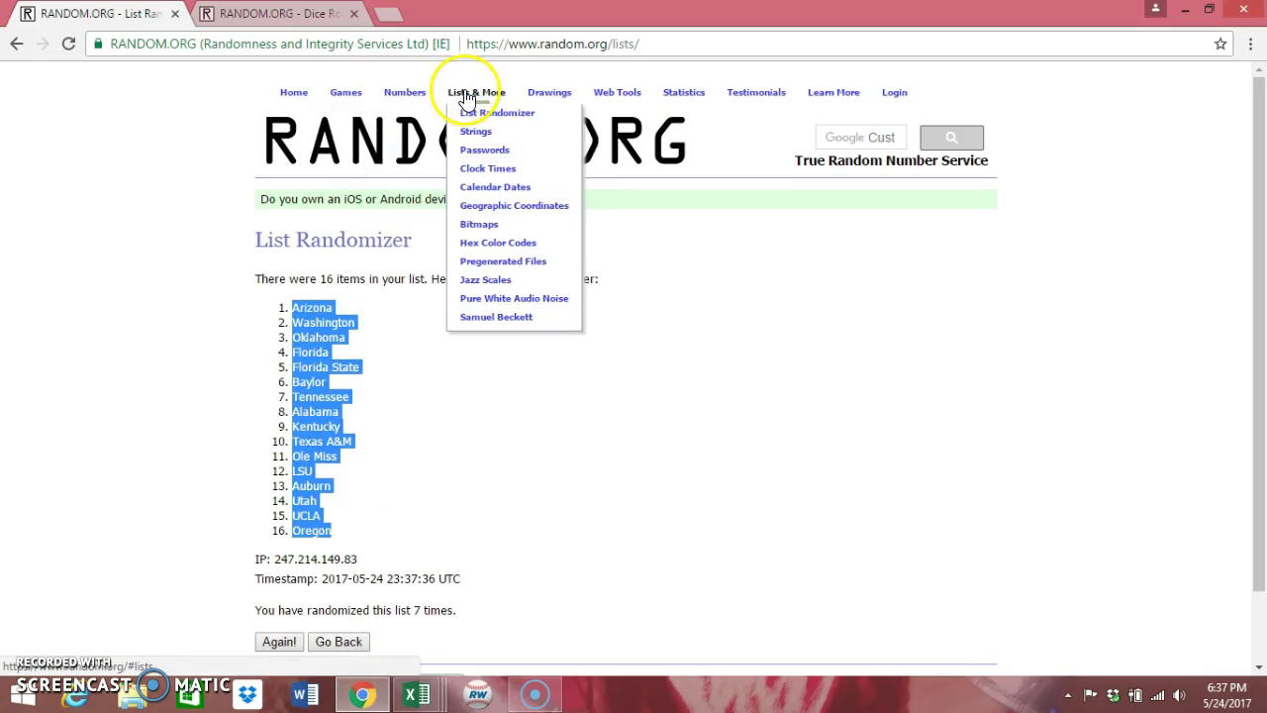
pyautogui.click(476, 115)
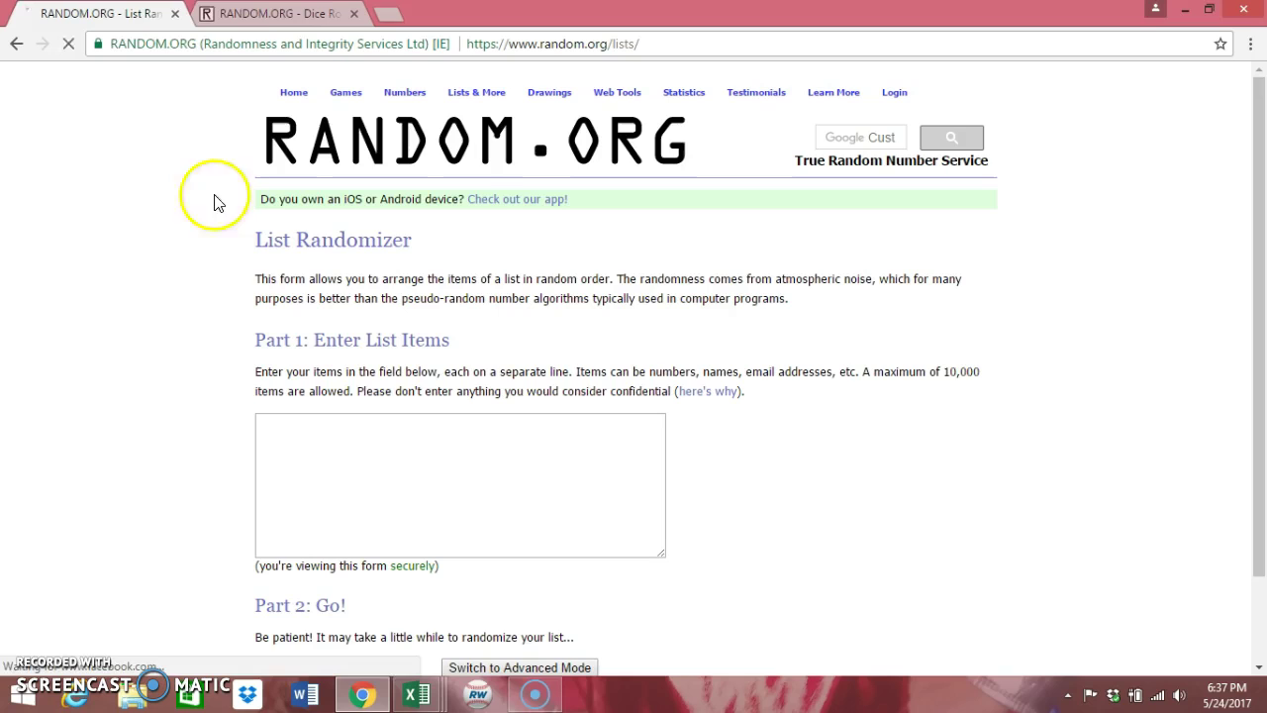
pyautogui.click(292, 14)
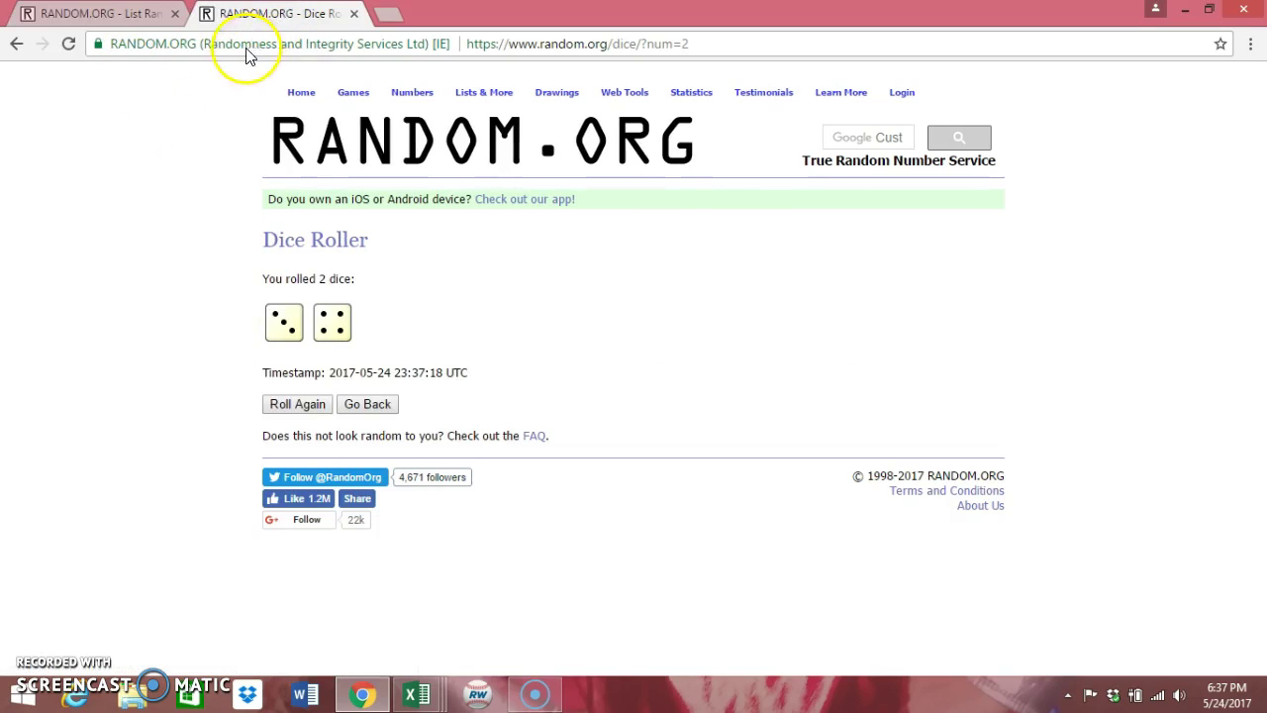
pyautogui.click(107, 14)
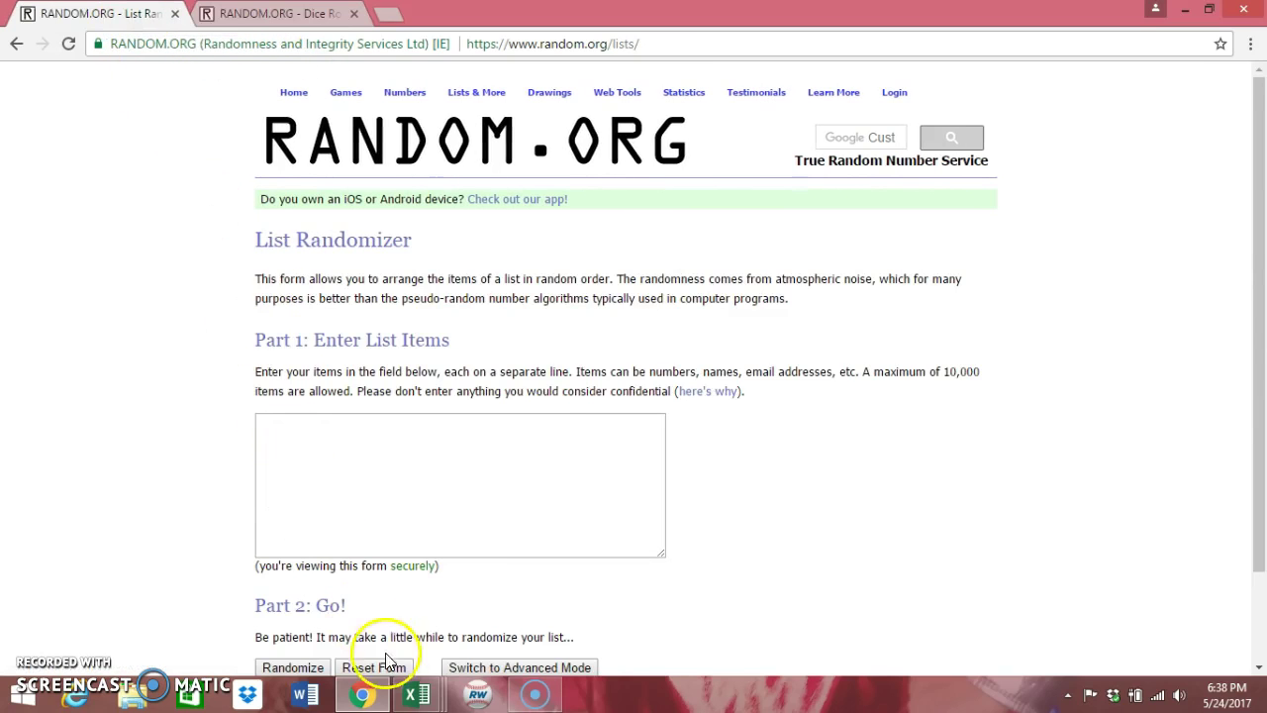
# Copy the sixteen names in A2:A17 of Book2 and switch back to the browser.
pyautogui.moveTo(417, 694)
pyautogui.click(530, 611)
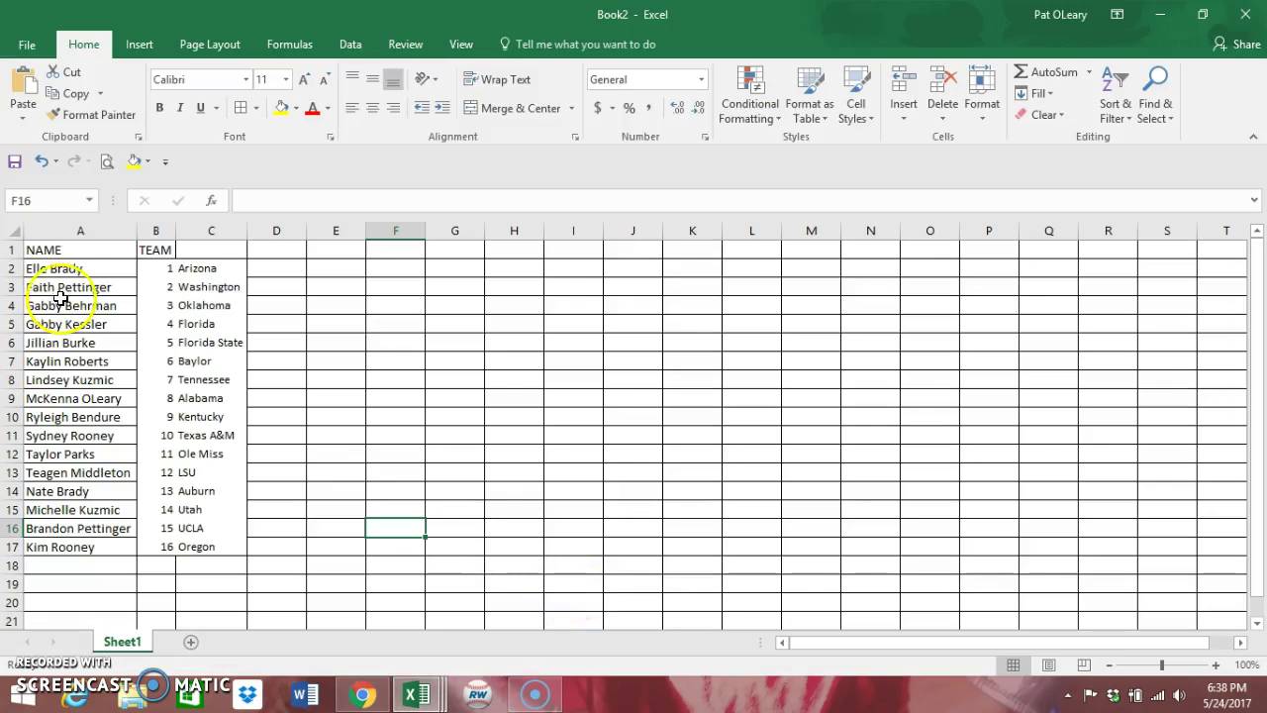
pyautogui.moveTo(52, 270)
pyautogui.mouseDown()
pyautogui.moveTo(44, 352)
pyautogui.moveTo(74, 545)
pyautogui.mouseUp()
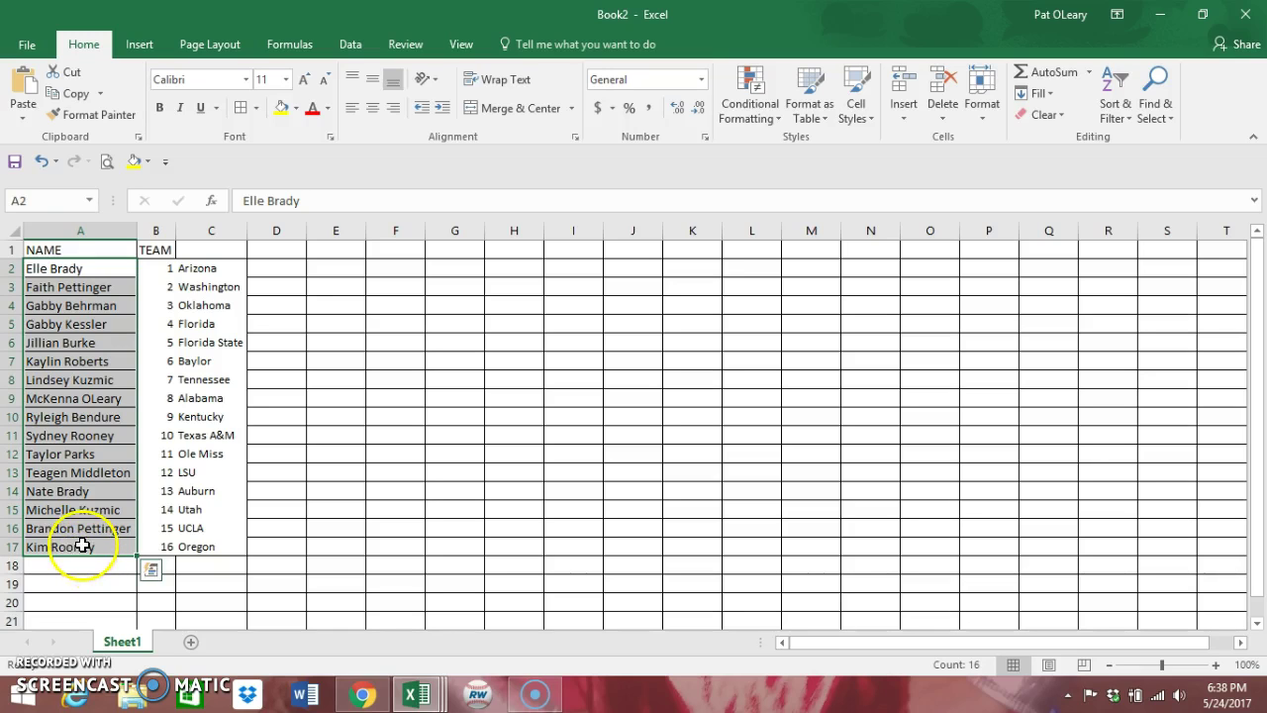
pyautogui.rightClick(82, 544)
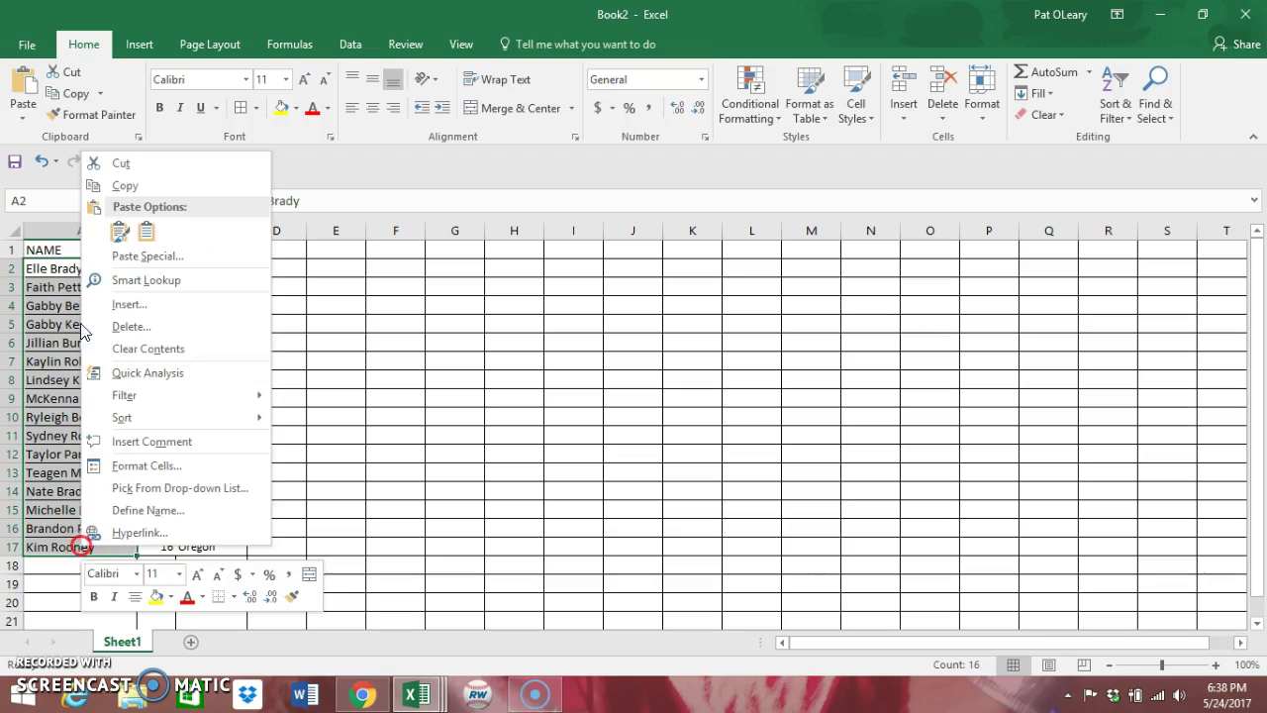
pyautogui.click(139, 190)
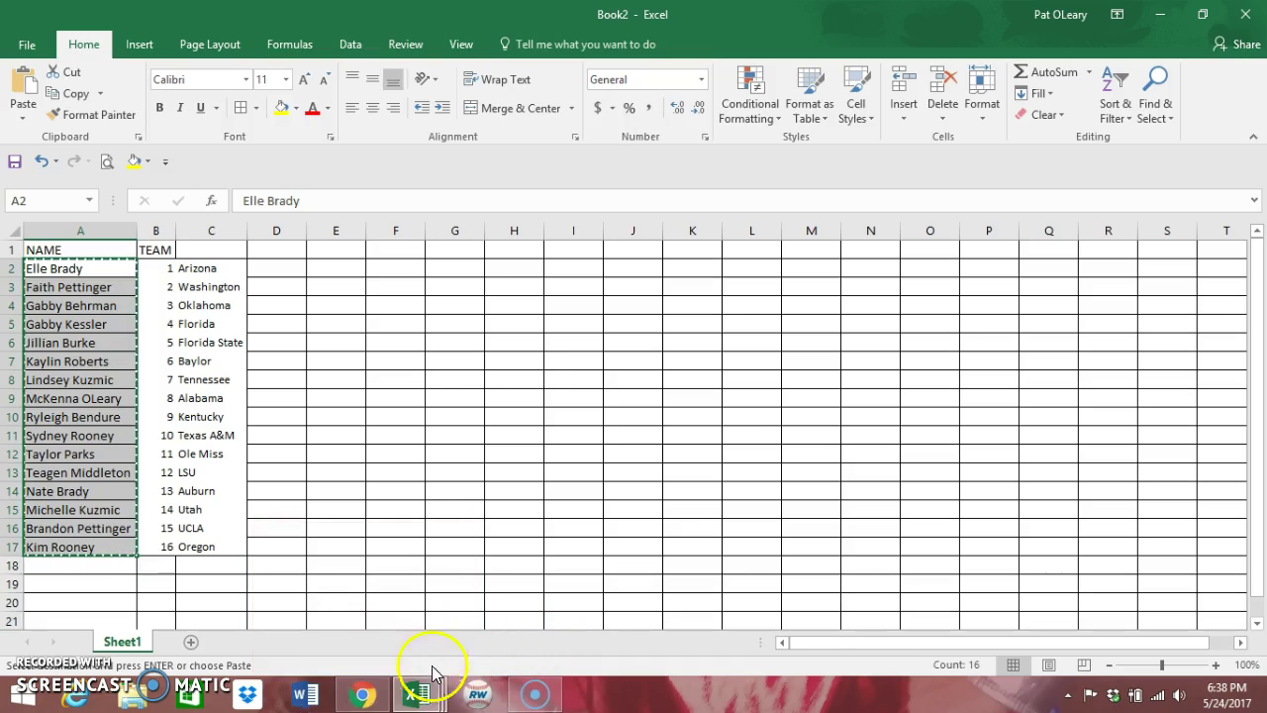
pyautogui.click(363, 696)
# Paste the sixteen names into the List Items box.
pyautogui.click(283, 429)
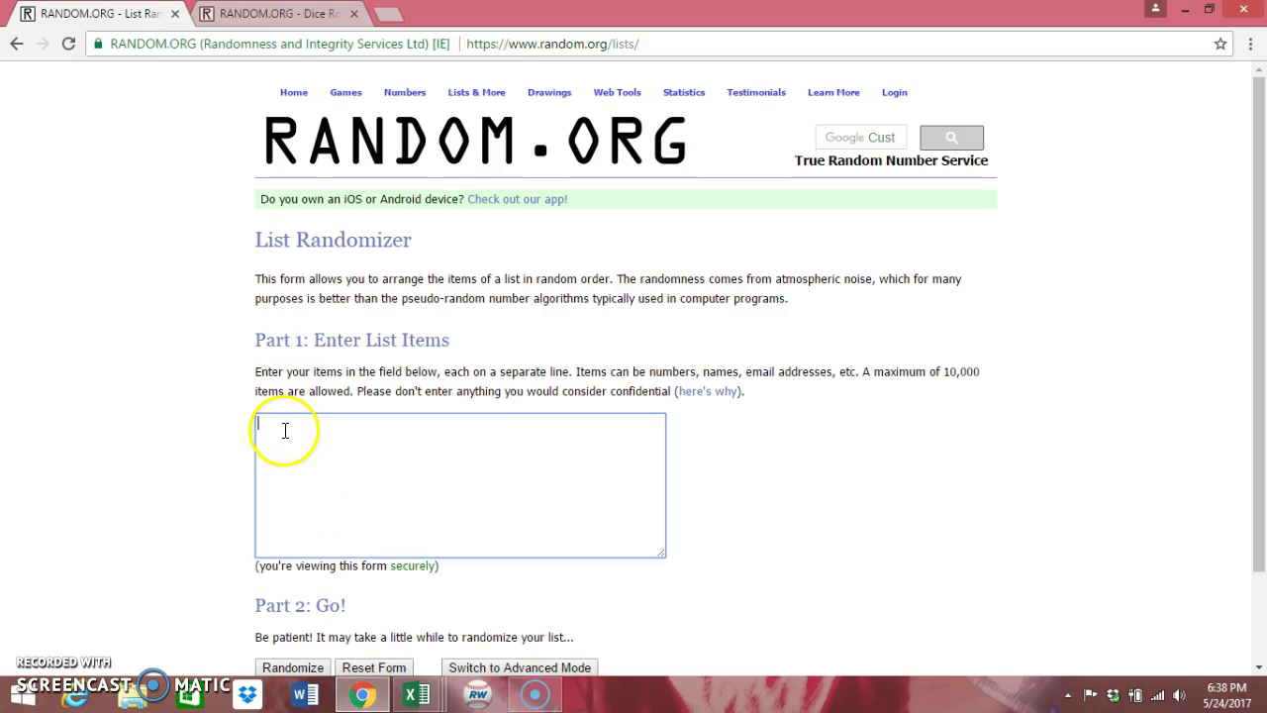
pyautogui.rightClick(284, 433)
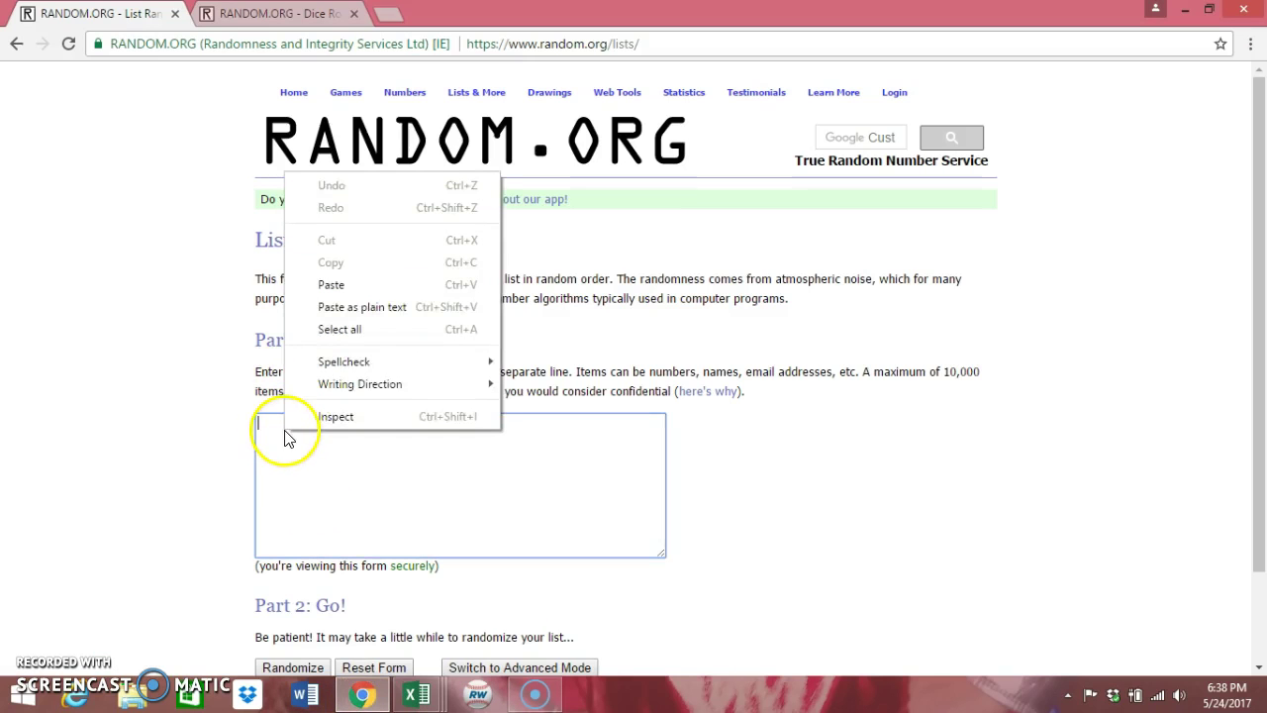
pyautogui.click(333, 286)
pyautogui.click(447, 463)
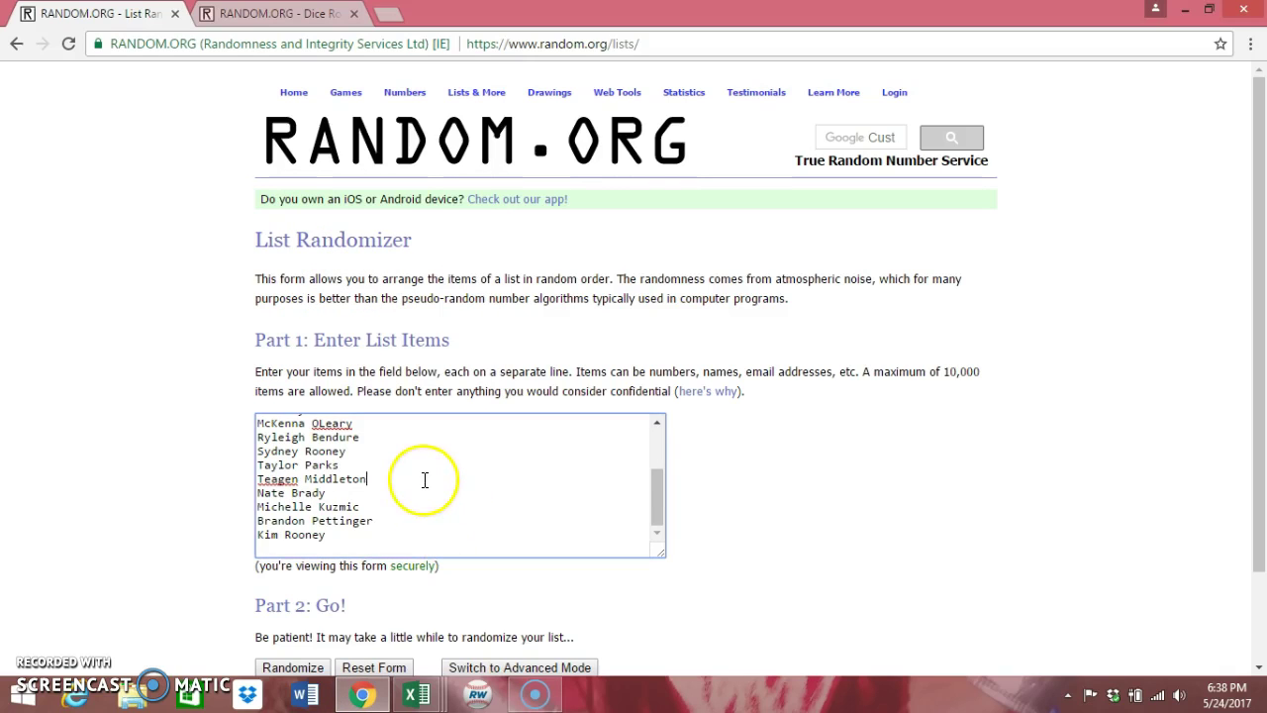
pyautogui.scroll(2, 430, 476)
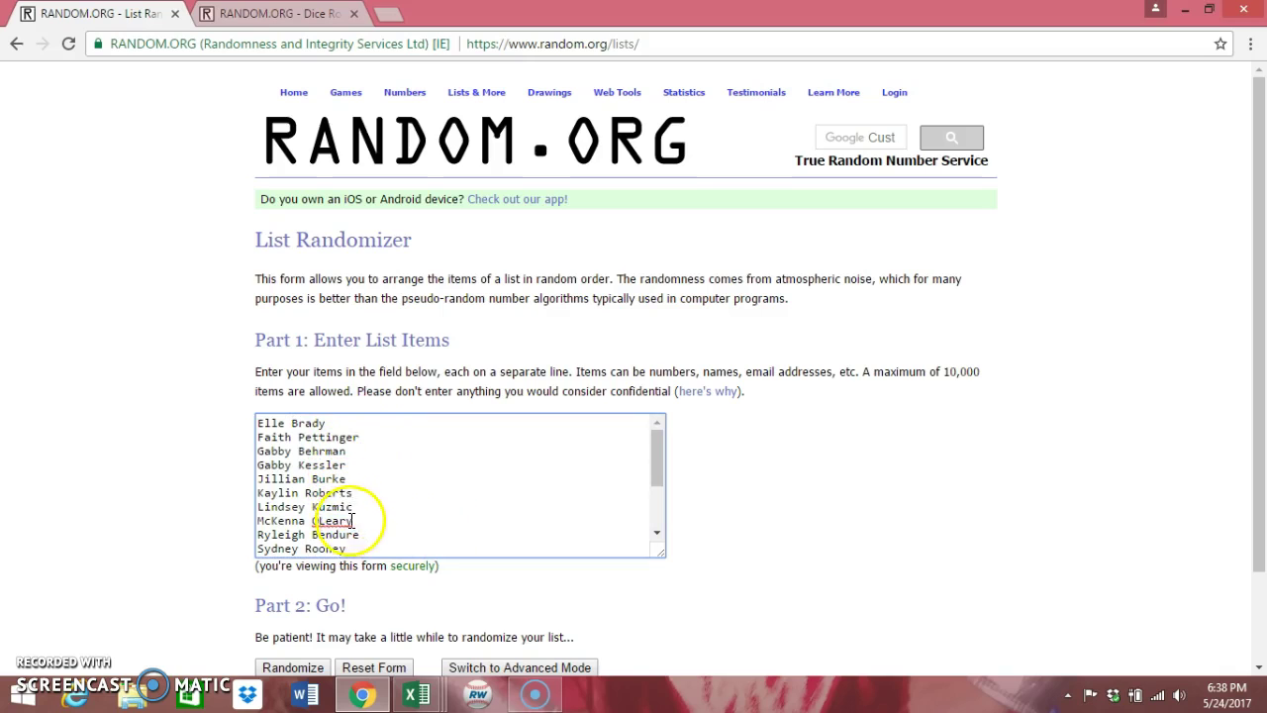
pyautogui.scroll(-2, 342, 584)
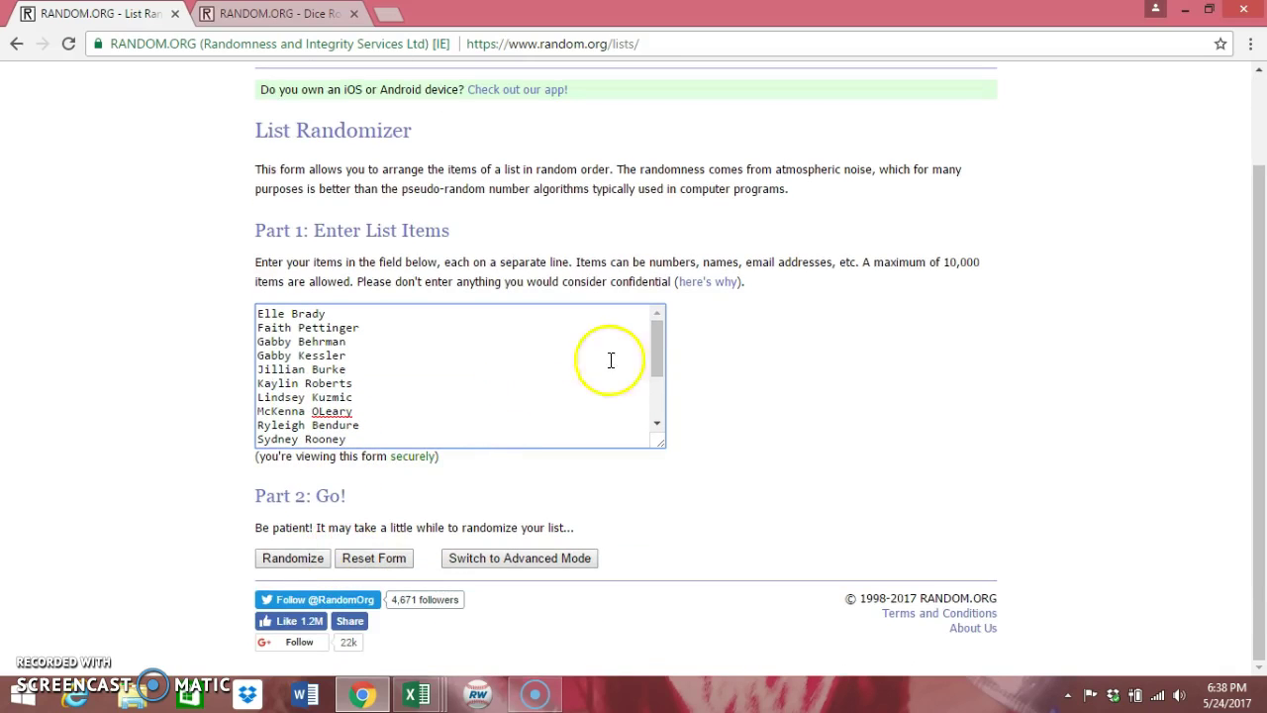
pyautogui.moveTo(664, 353); pyautogui.dragTo(665, 396)
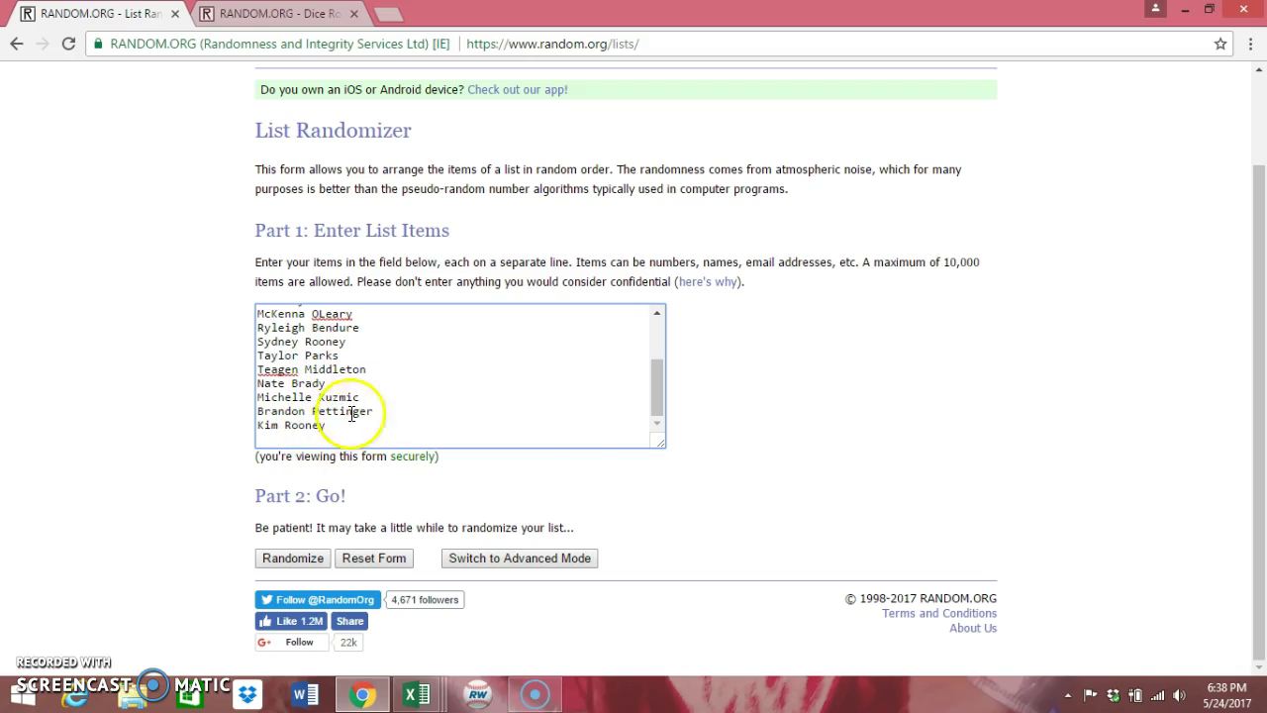
pyautogui.moveTo(655, 393); pyautogui.dragTo(655, 334)
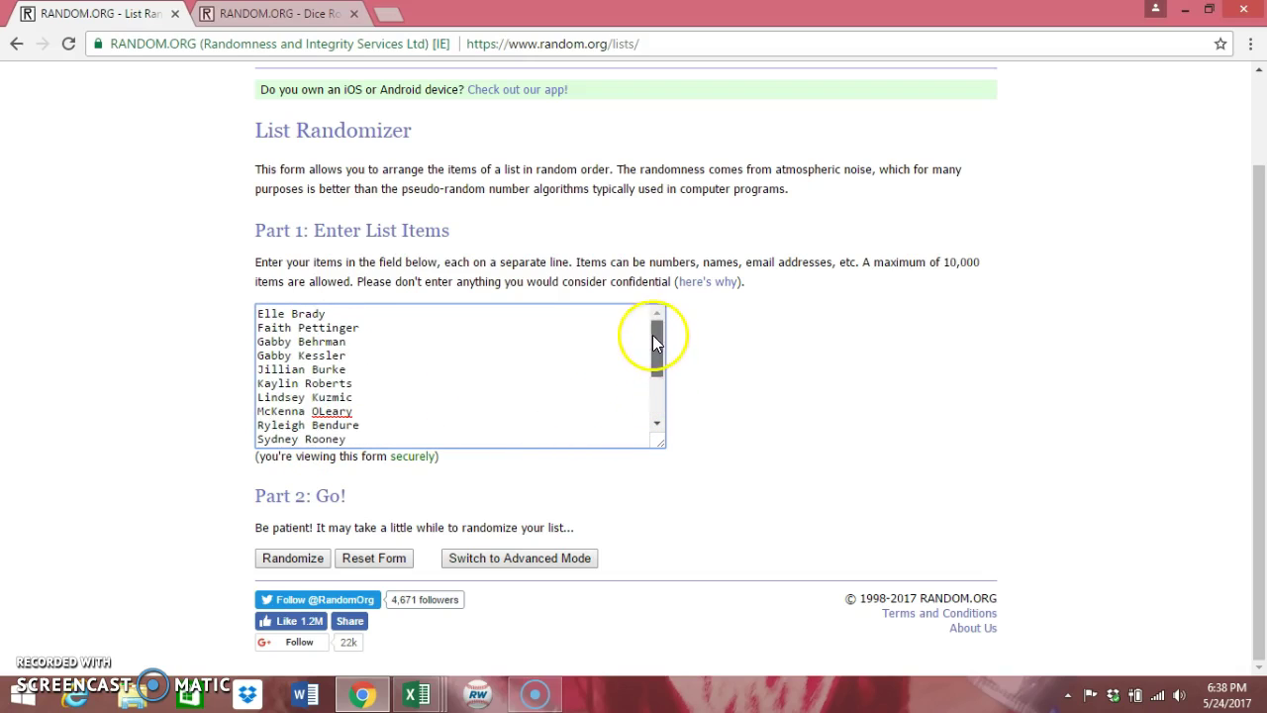
pyautogui.scroll(1, 597, 354)
pyautogui.scroll(1, 597, 357)
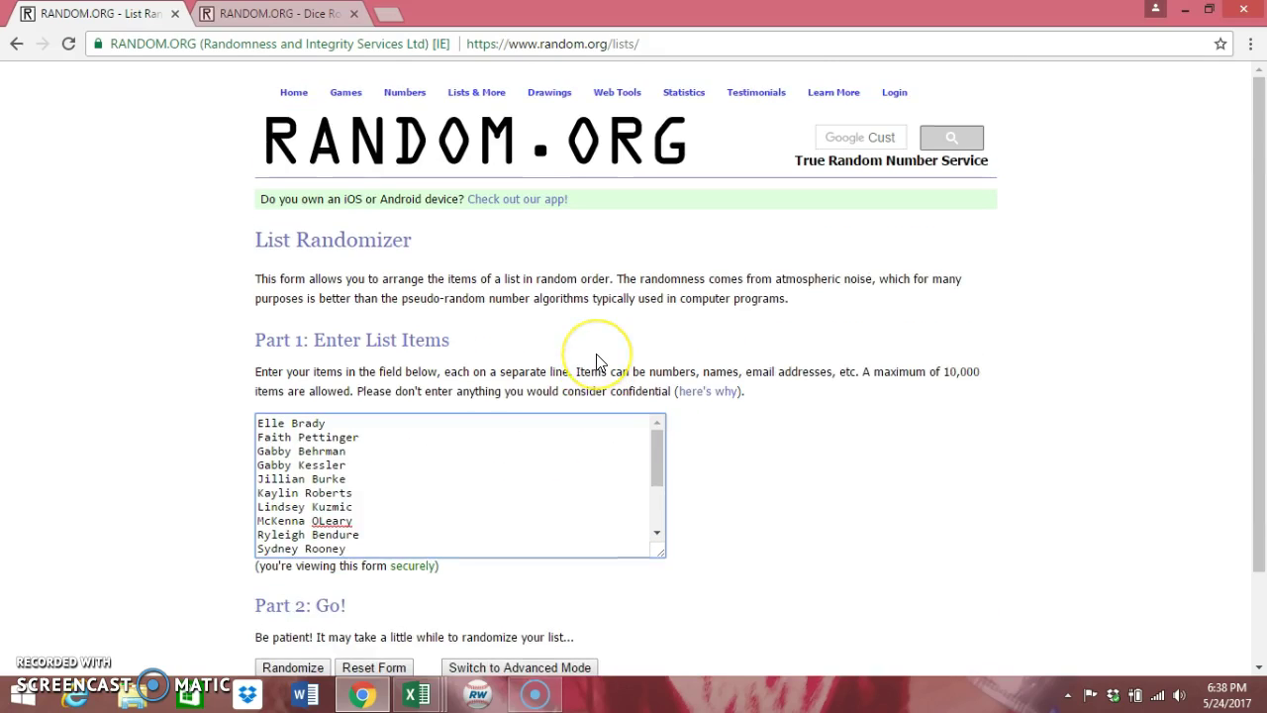
pyautogui.scroll(-1, 598, 360)
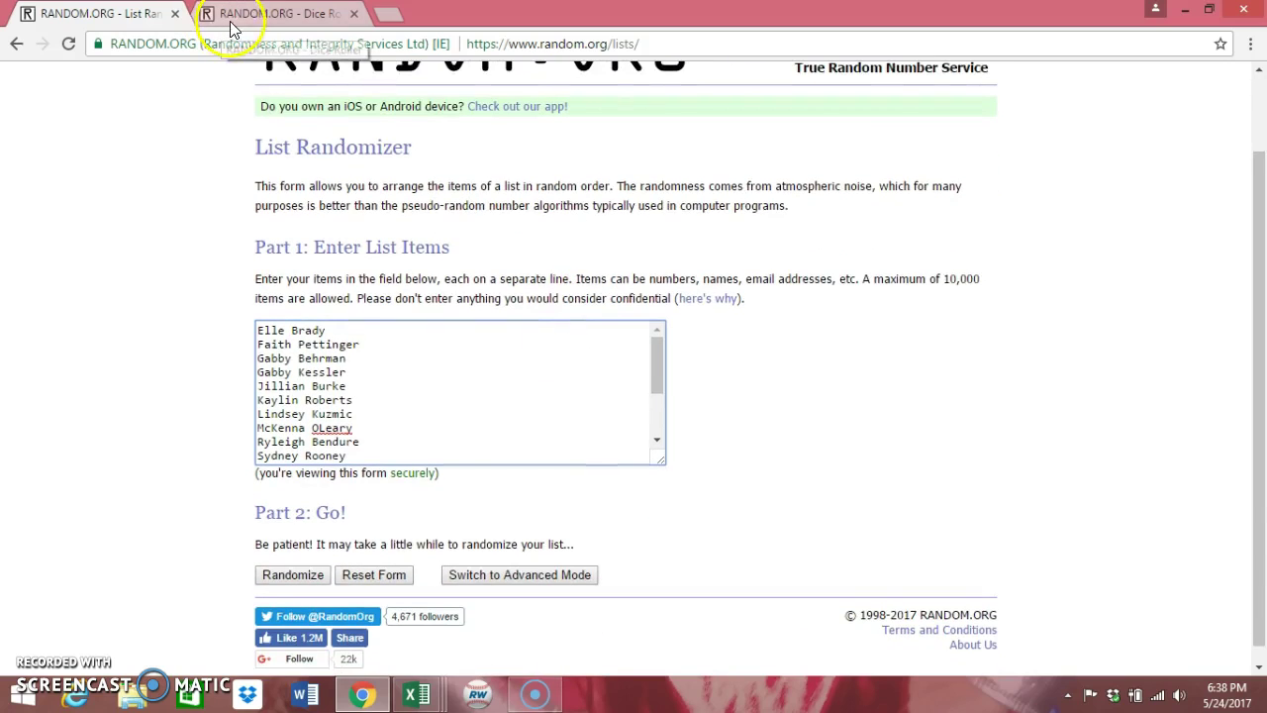
# Roll the two dice again on the Dice Roller page and return to List Randomizer.
pyautogui.click(277, 14)
pyautogui.click(303, 410)
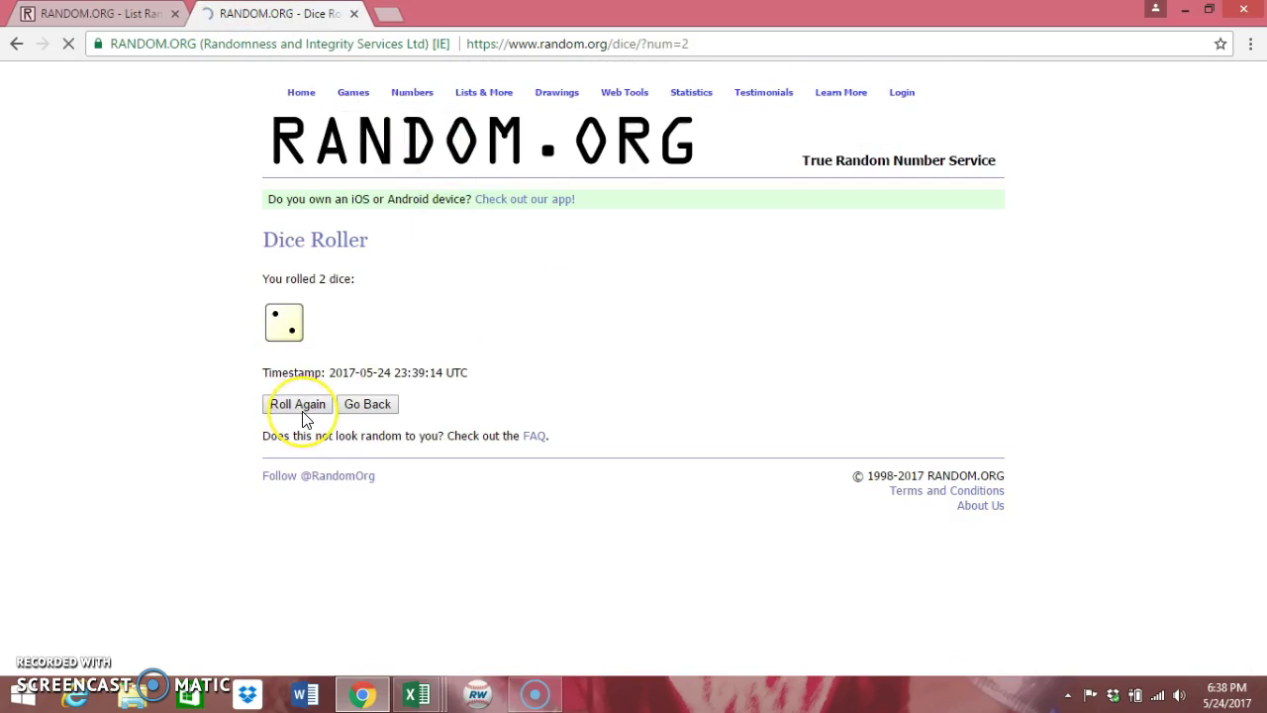
pyautogui.click(52, 14)
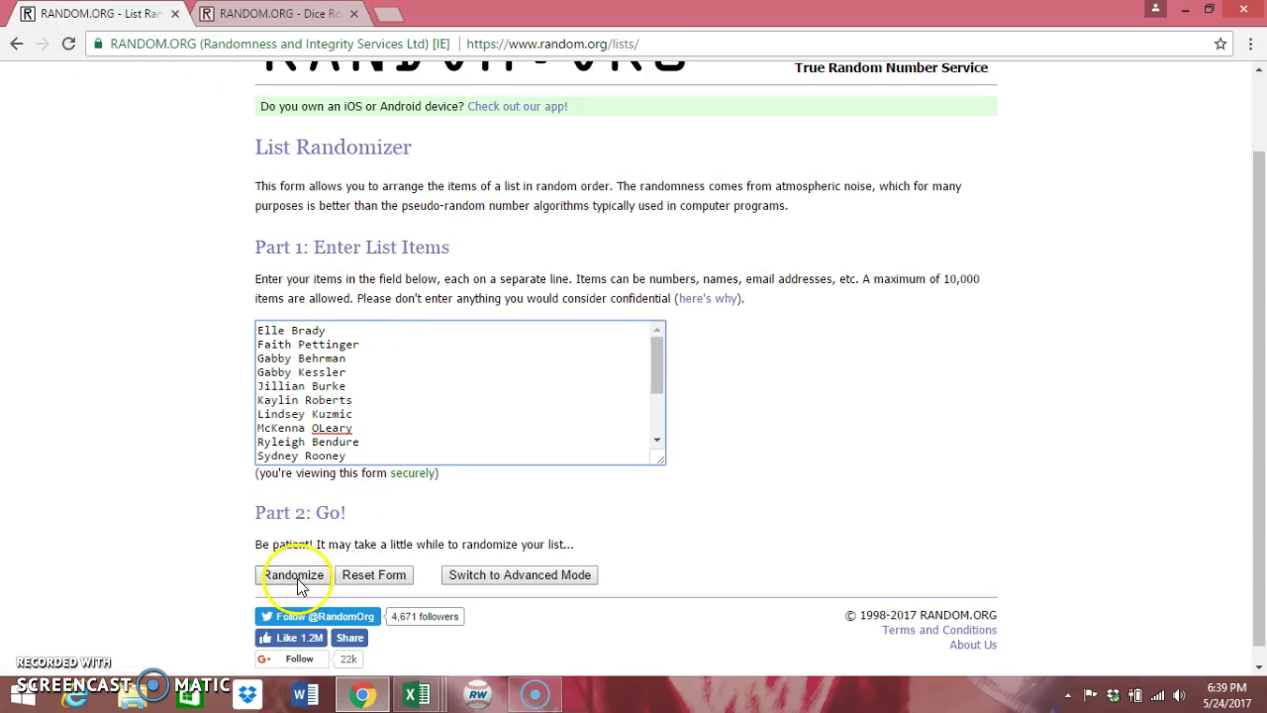
pyautogui.click(298, 581)
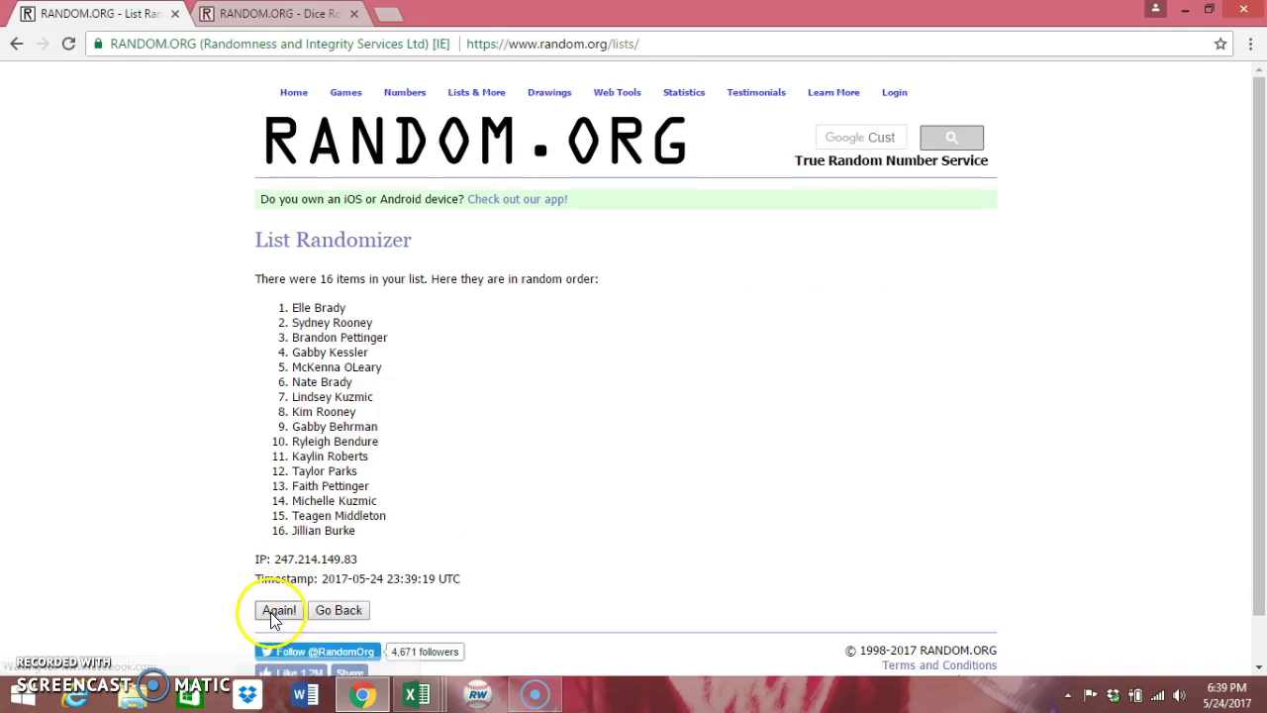
pyautogui.click(275, 614)
pyautogui.click(285, 642)
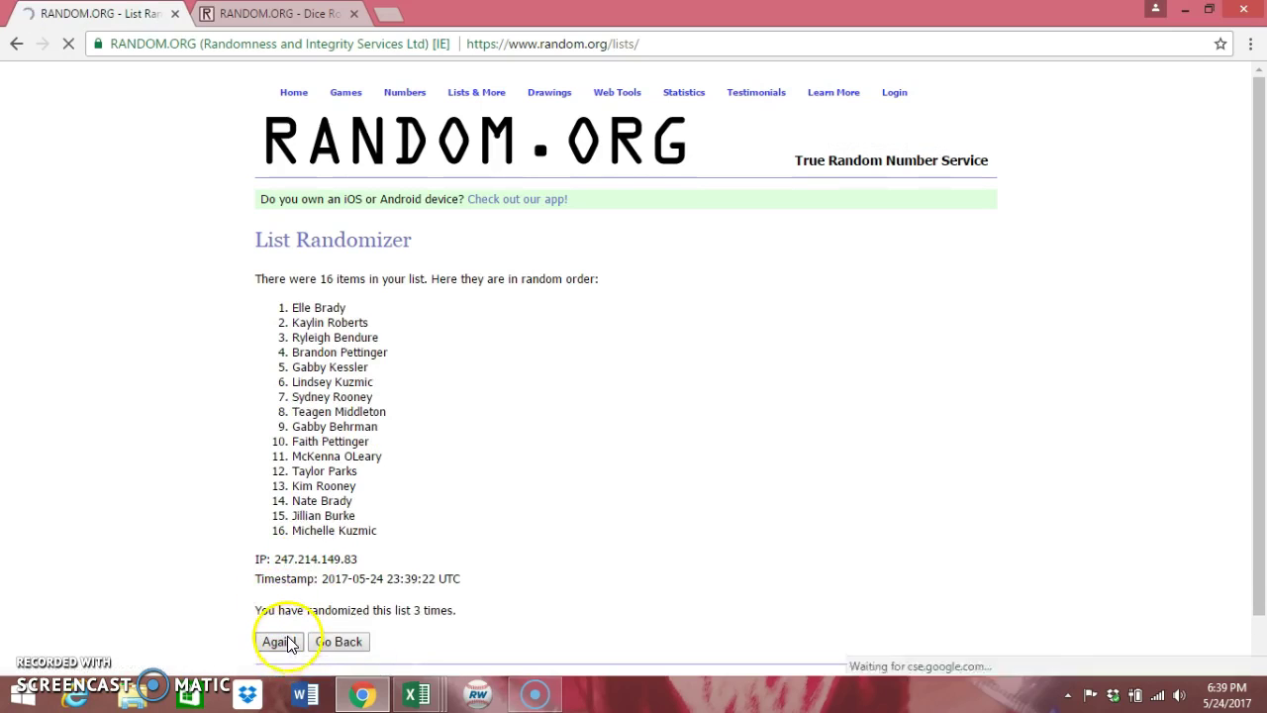
pyautogui.click(289, 643)
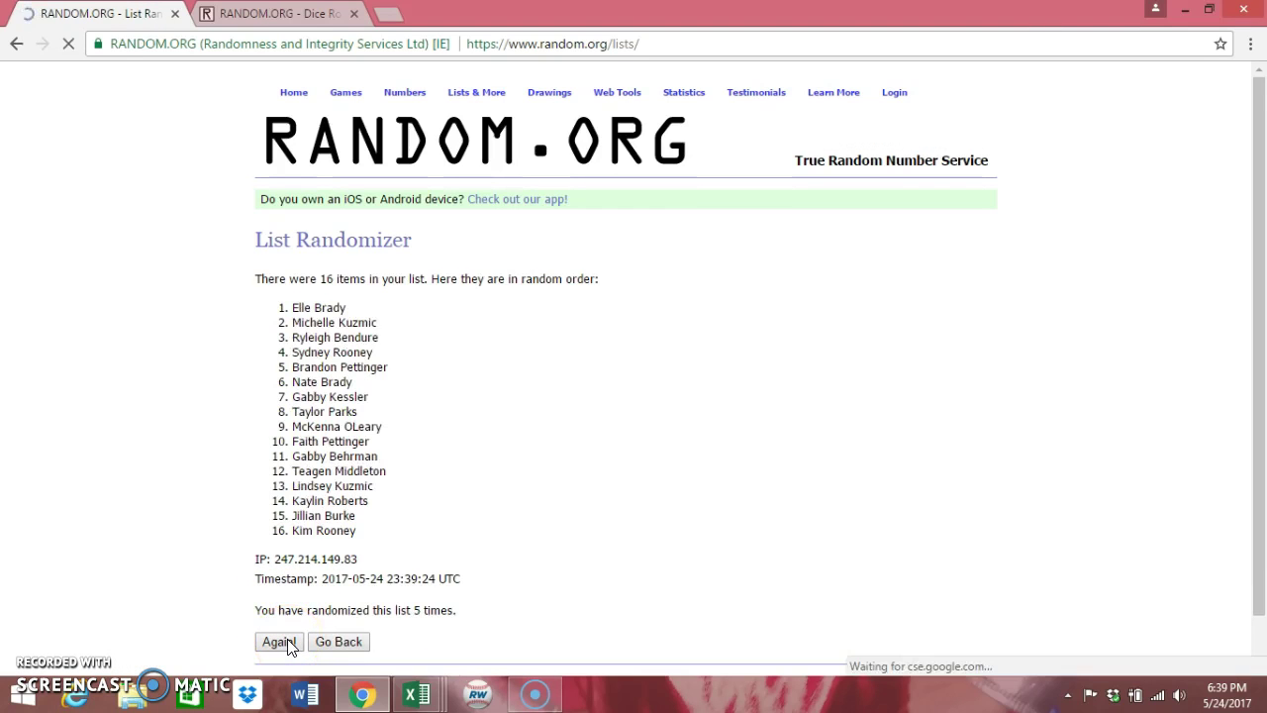
pyautogui.click(282, 644)
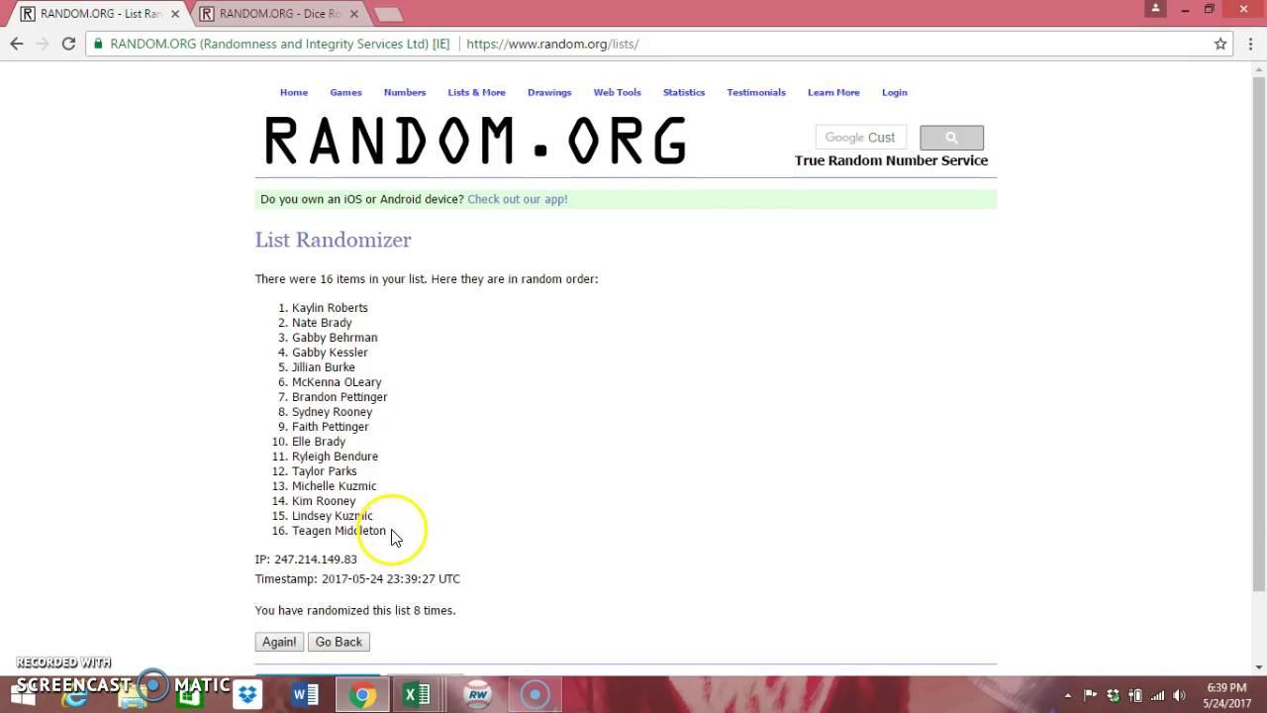
# Select and copy the shuffled list of names.
pyautogui.moveTo(388, 532); pyautogui.dragTo(295, 302)
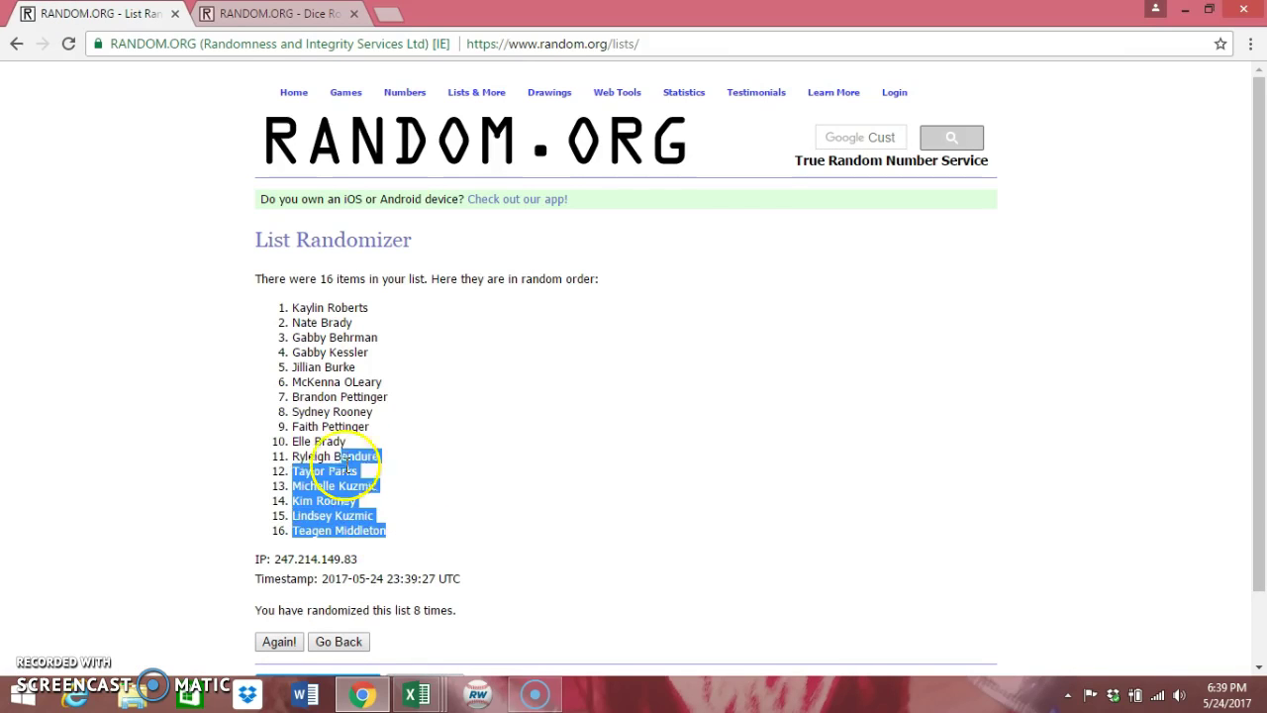
pyautogui.rightClick(297, 307)
pyautogui.click(342, 323)
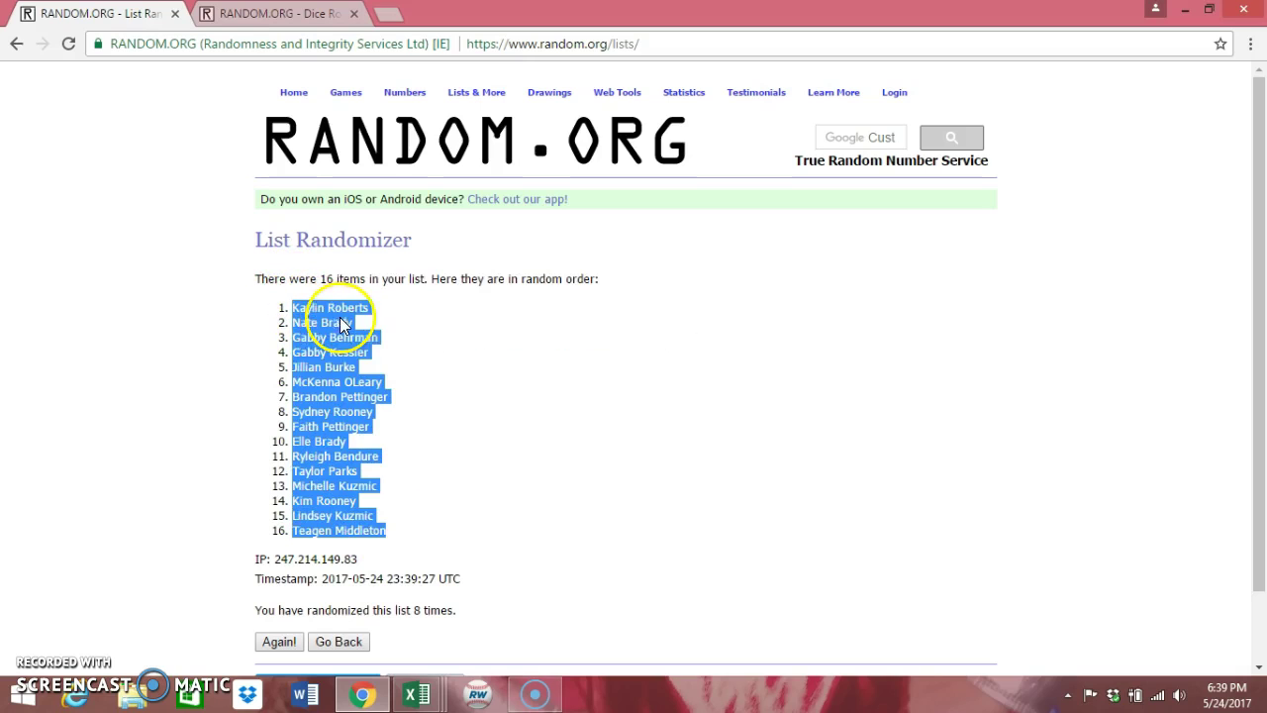
pyautogui.click(278, 16)
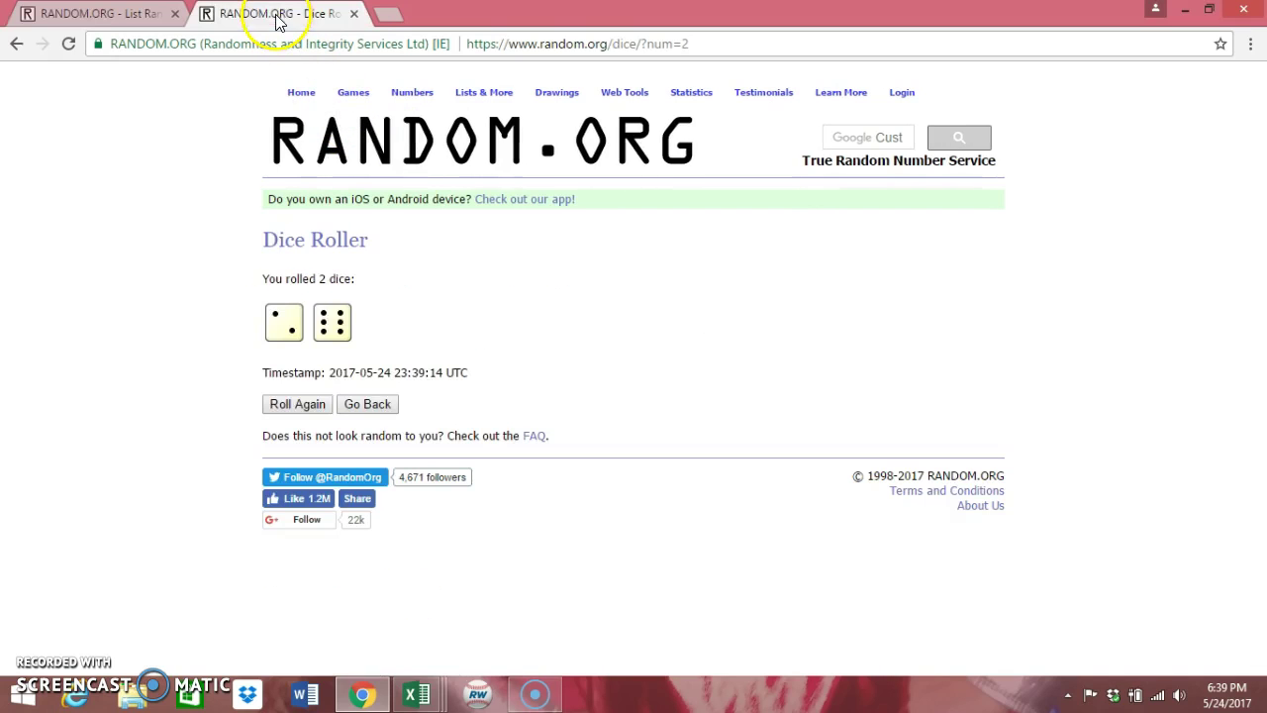
pyautogui.moveTo(416, 694)
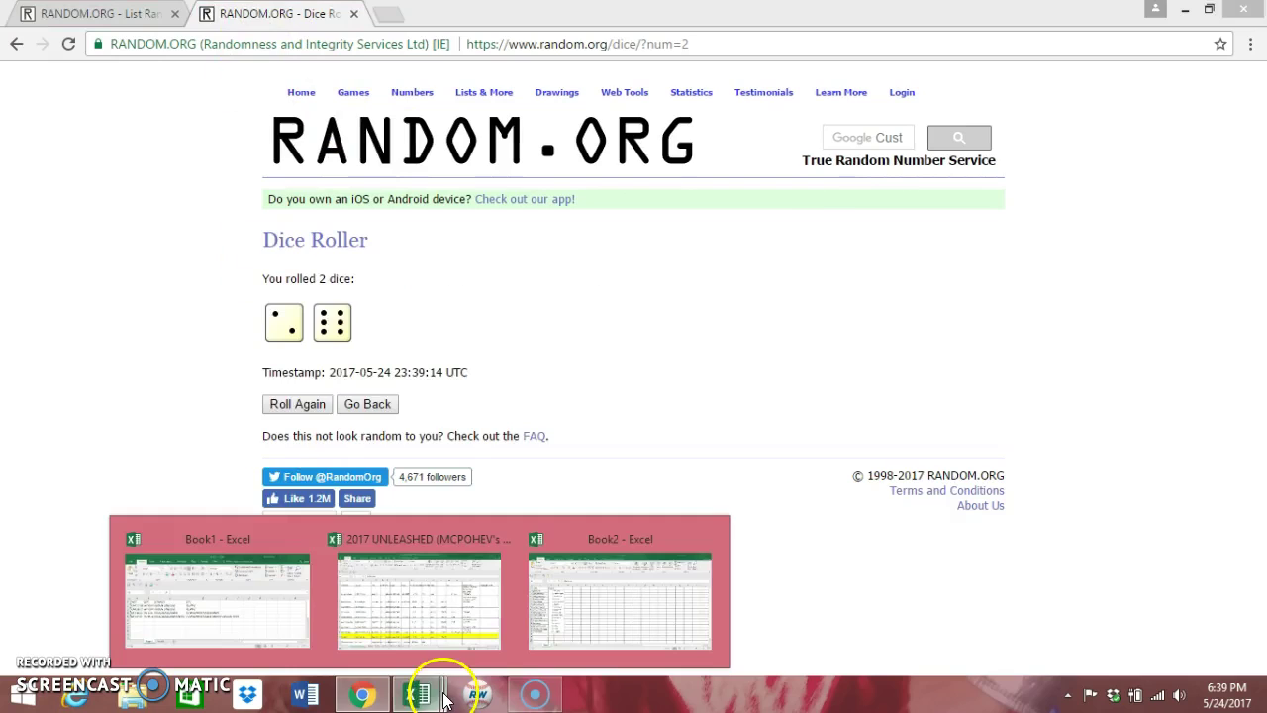
# Paste the numbered shuffled names at A2 using Match Destination Formatting.
pyautogui.click(648, 603)
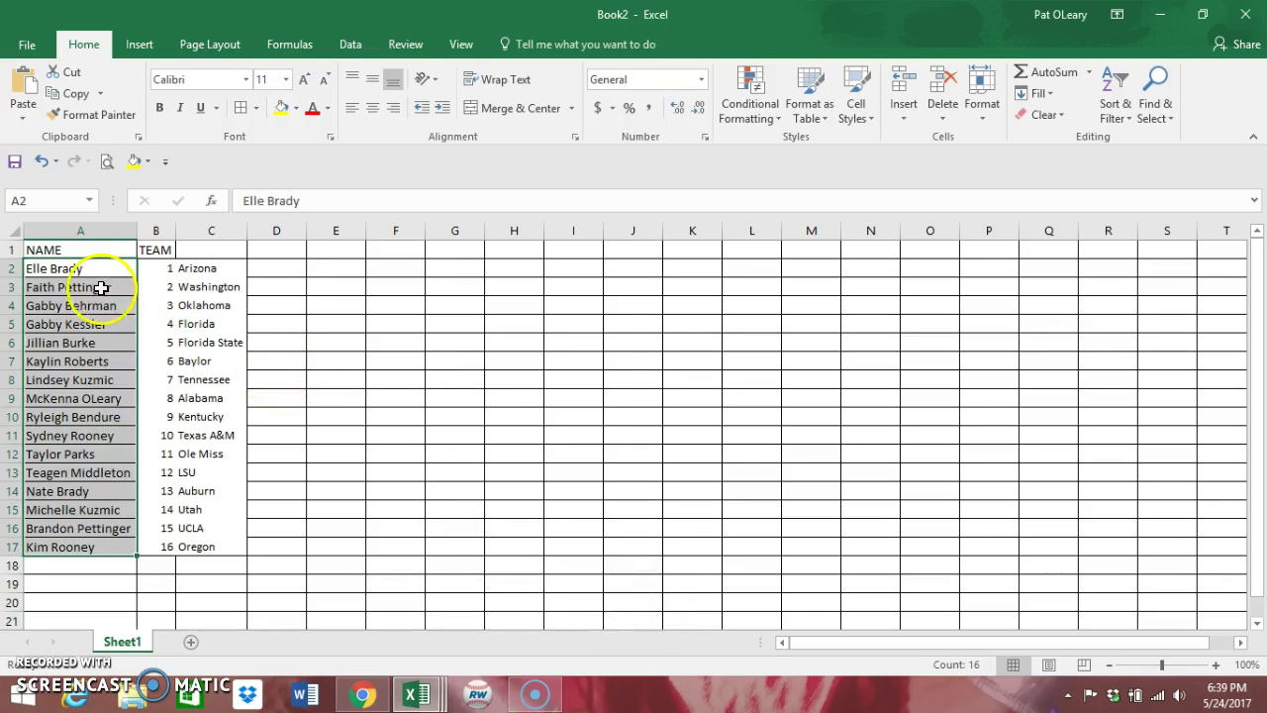
pyautogui.click(64, 268)
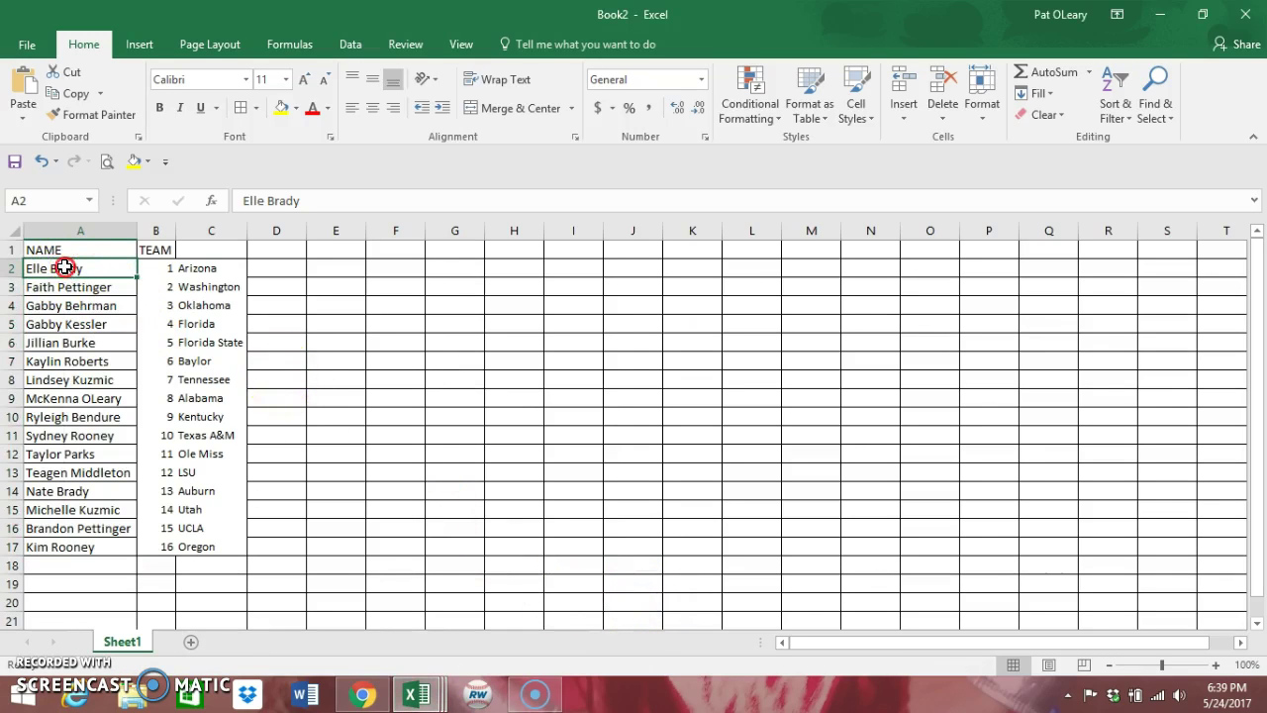
pyautogui.rightClick(66, 267)
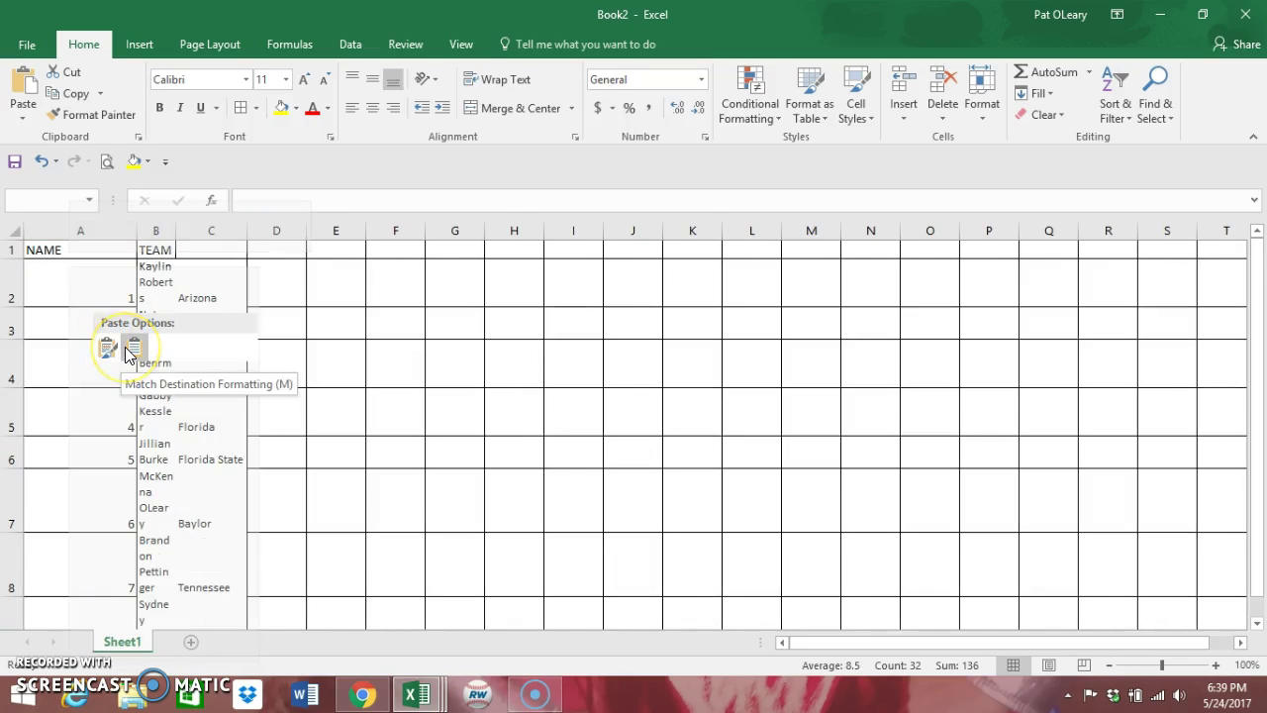
pyautogui.click(105, 347)
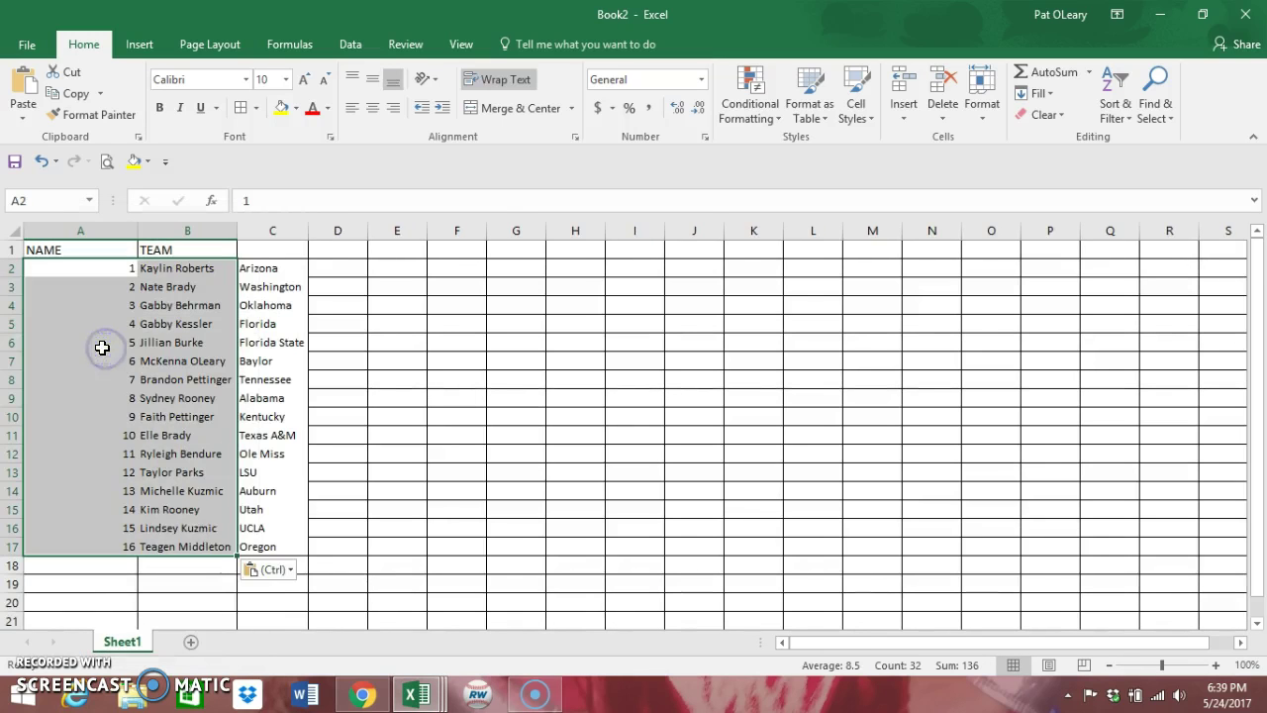
# Narrow column A to the numbers and widen column B to the longest name.
pyautogui.moveTo(238, 230); pyautogui.dragTo(244, 229)
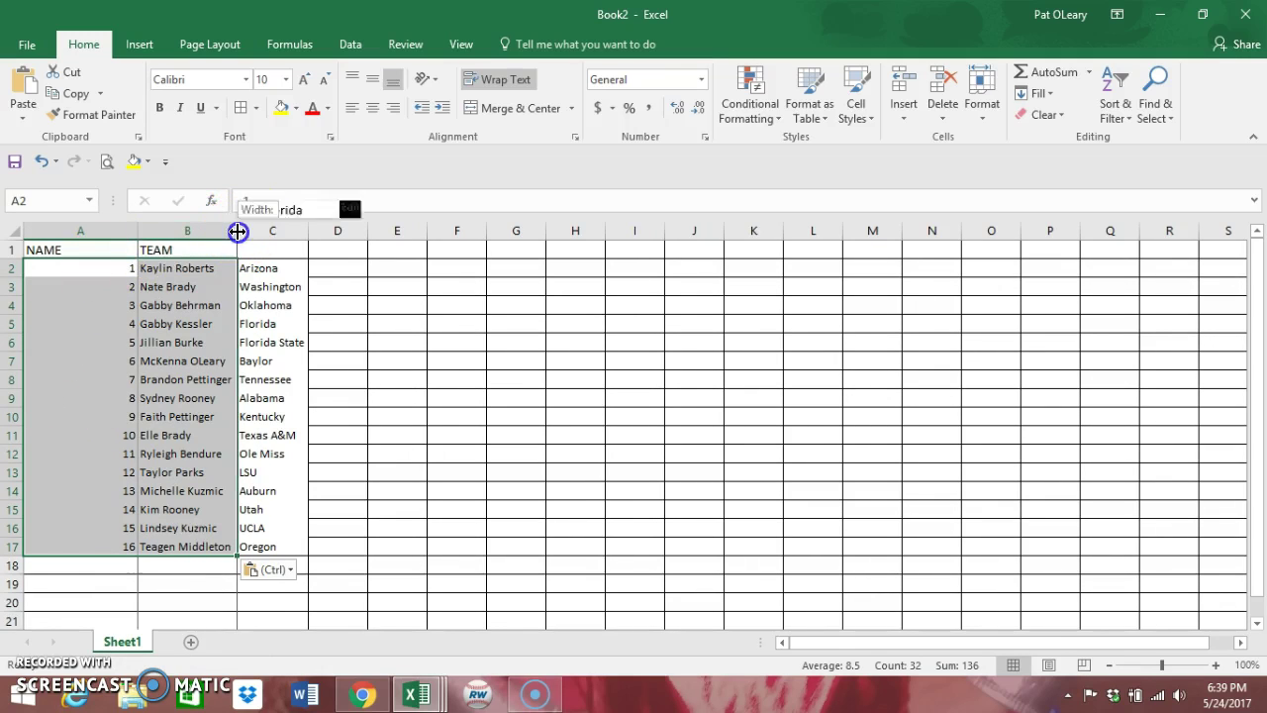
pyautogui.doubleClick(138, 230)
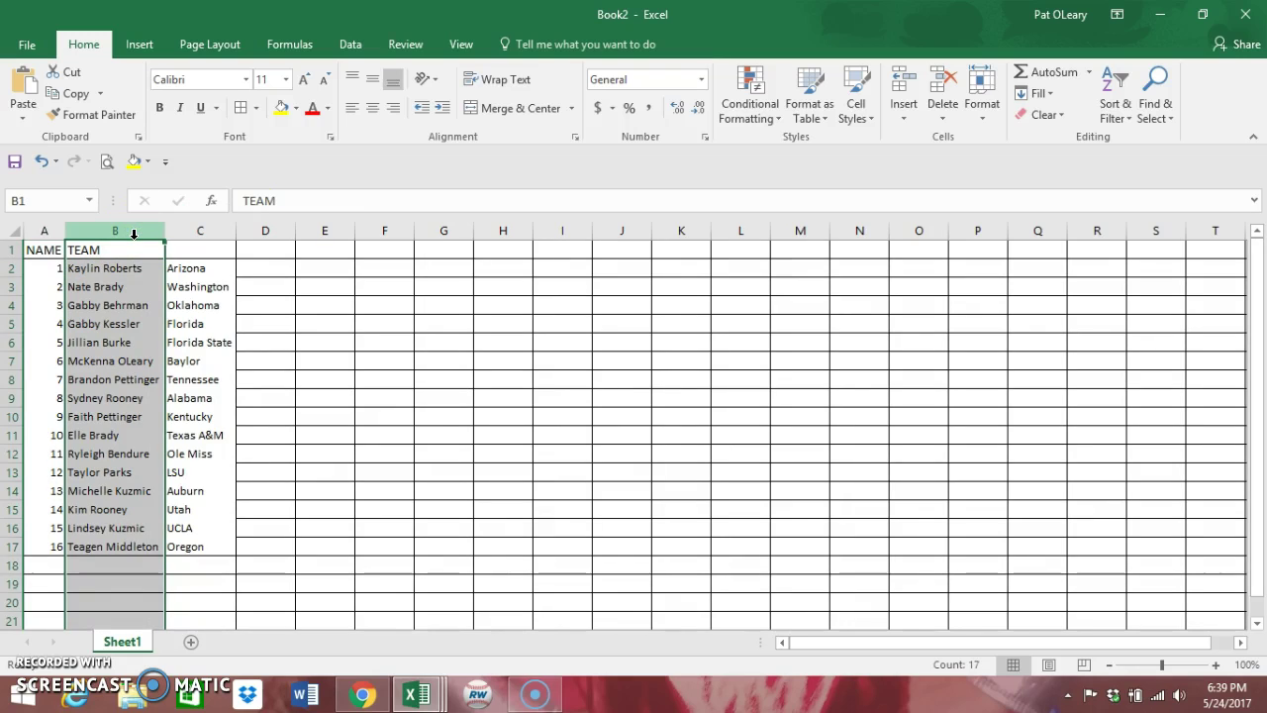
pyautogui.click(361, 443)
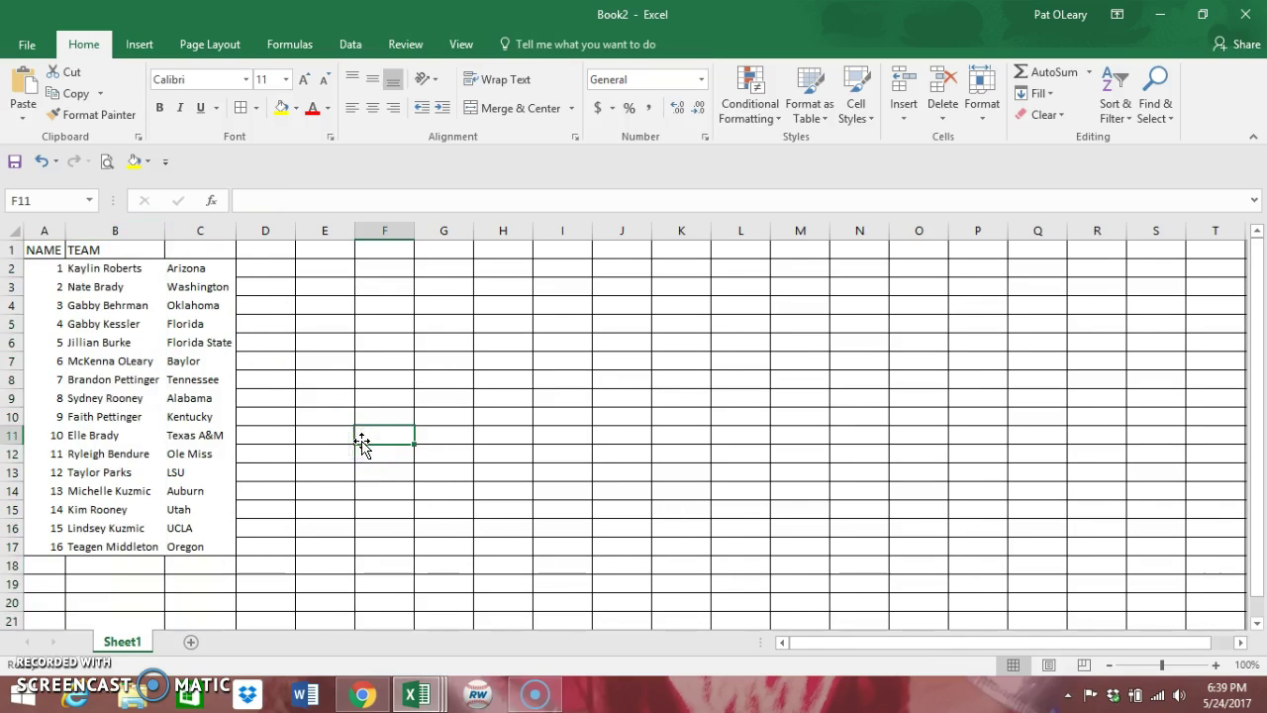